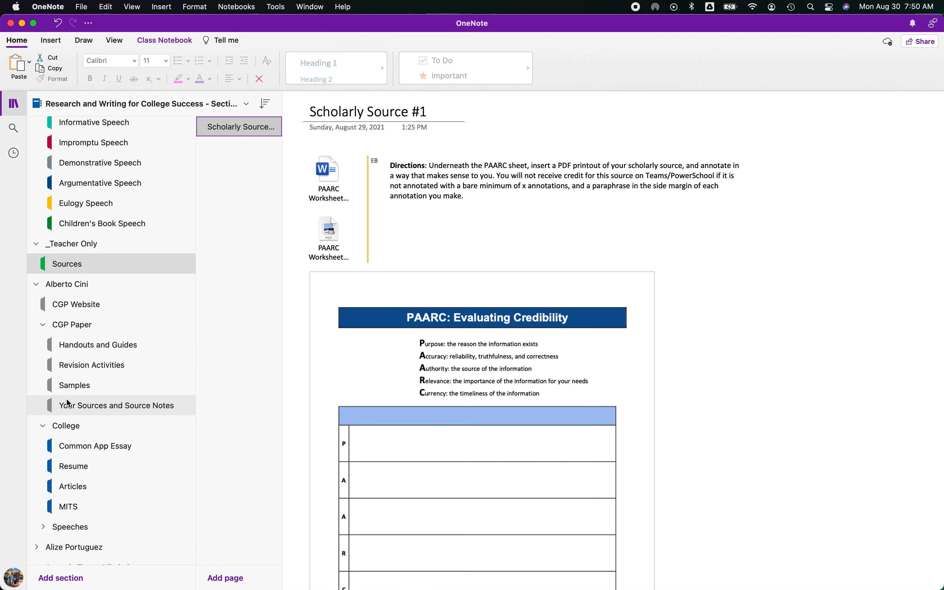
# Review the directions on the Scholarly Source #1 page and place the insertion point directly beneath the PAARC worksheet printout.
pyautogui.scroll(10, 169, 407)
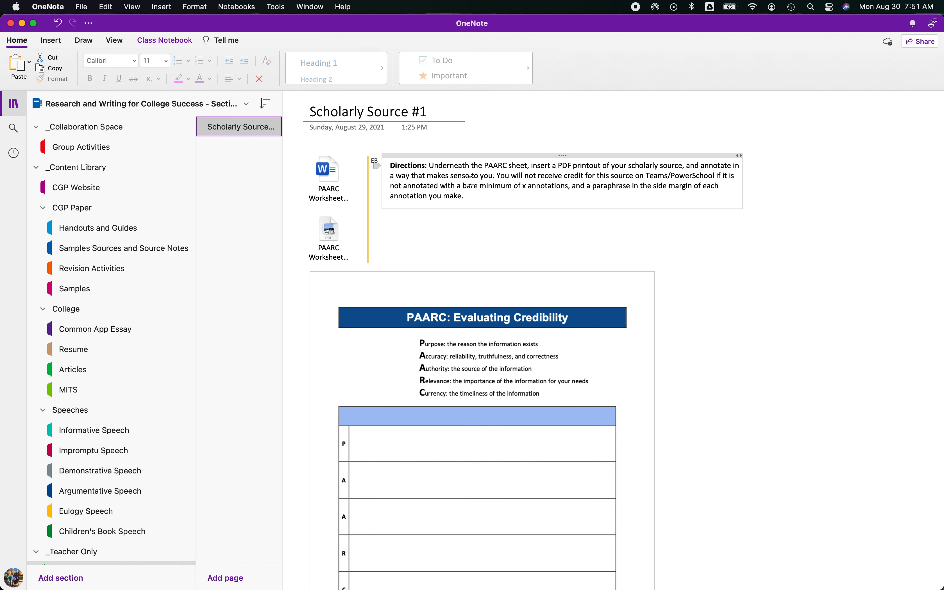
pyautogui.scroll(-2, 471, 180)
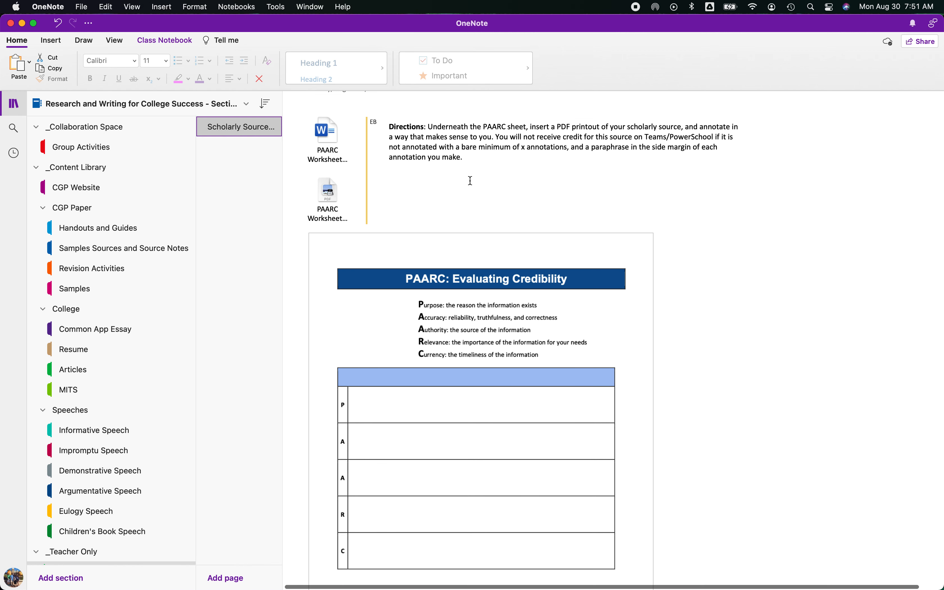
pyautogui.scroll(-3, 471, 180)
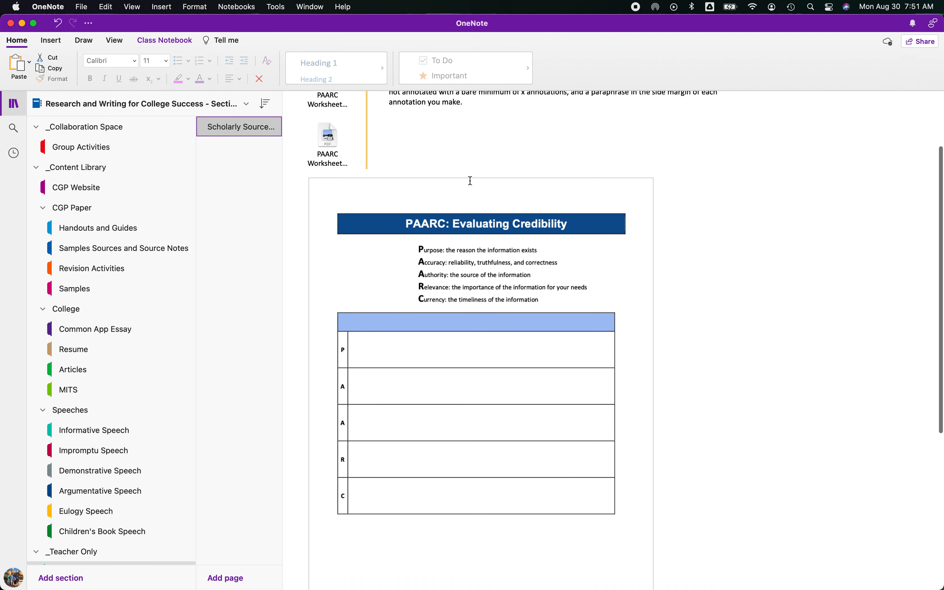
pyautogui.scroll(-3, 471, 181)
pyautogui.scroll(-3, 471, 181)
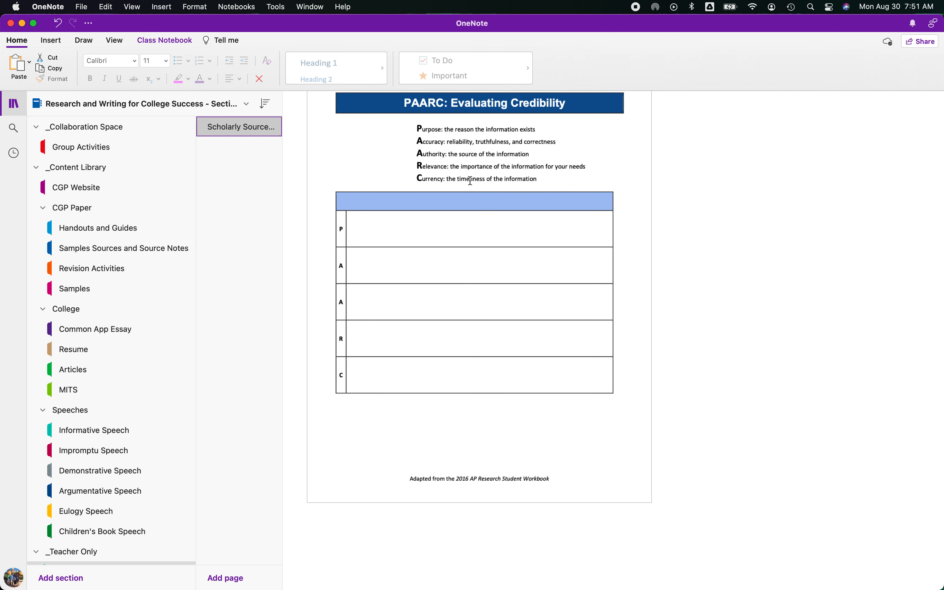
pyautogui.scroll(-5, 470, 180)
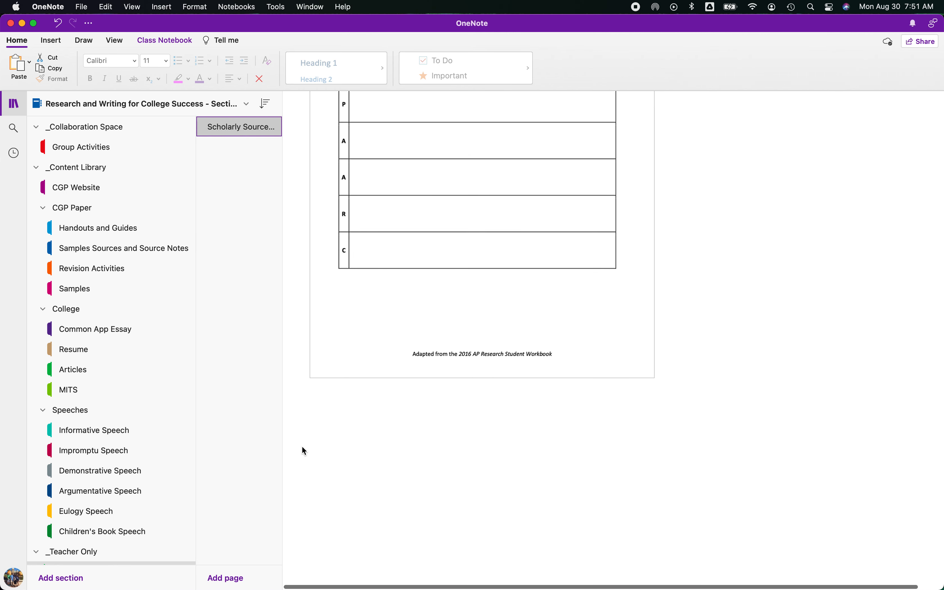
pyautogui.click(324, 398)
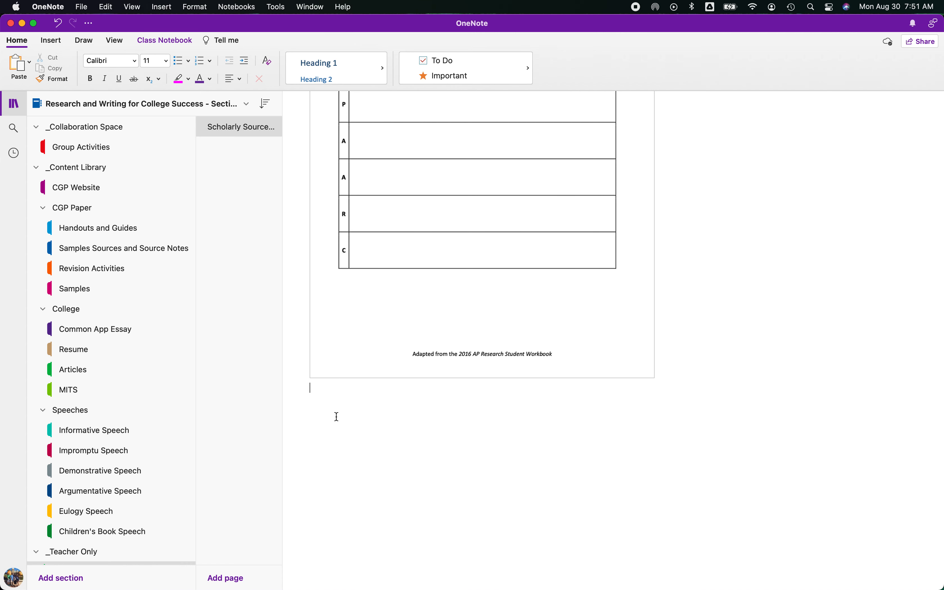
# Switch to Chrome and go back from the open economic news article to the Gale Academic OneFile home page.
pyautogui.hotkey('ctrl', 'Up')
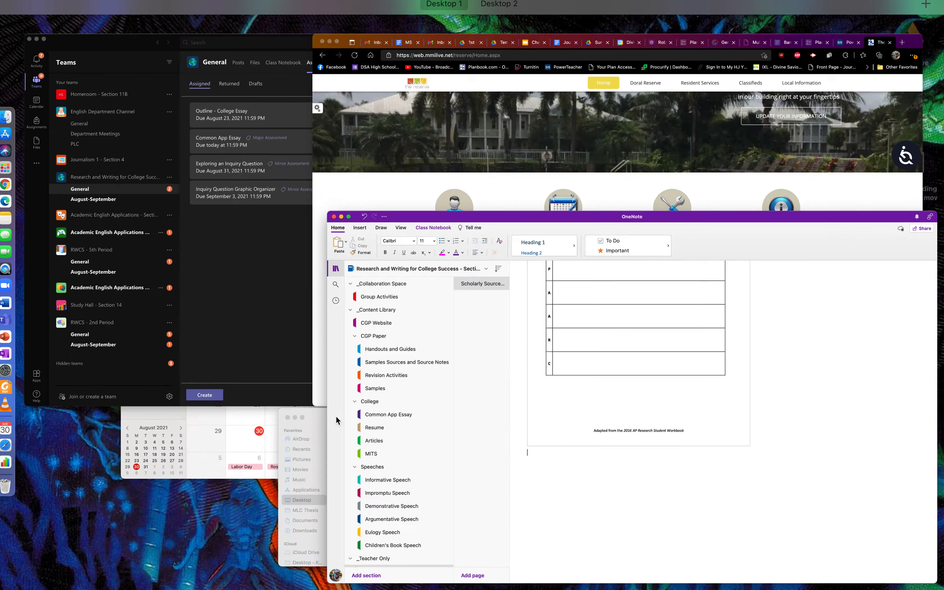
pyautogui.hotkey('ctrl', 'Up')
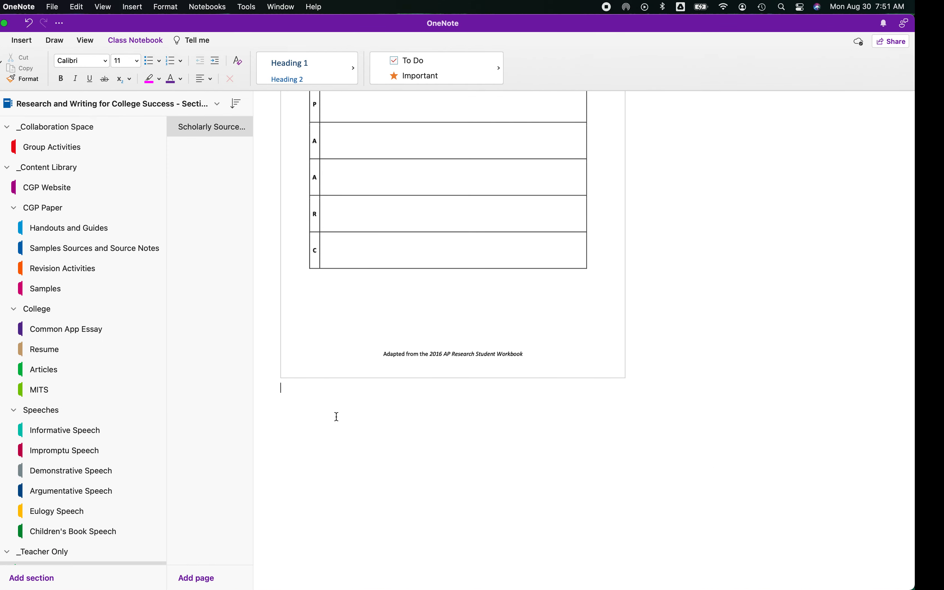
pyautogui.press('super+Tab')
pyautogui.scroll(5, 336, 416)
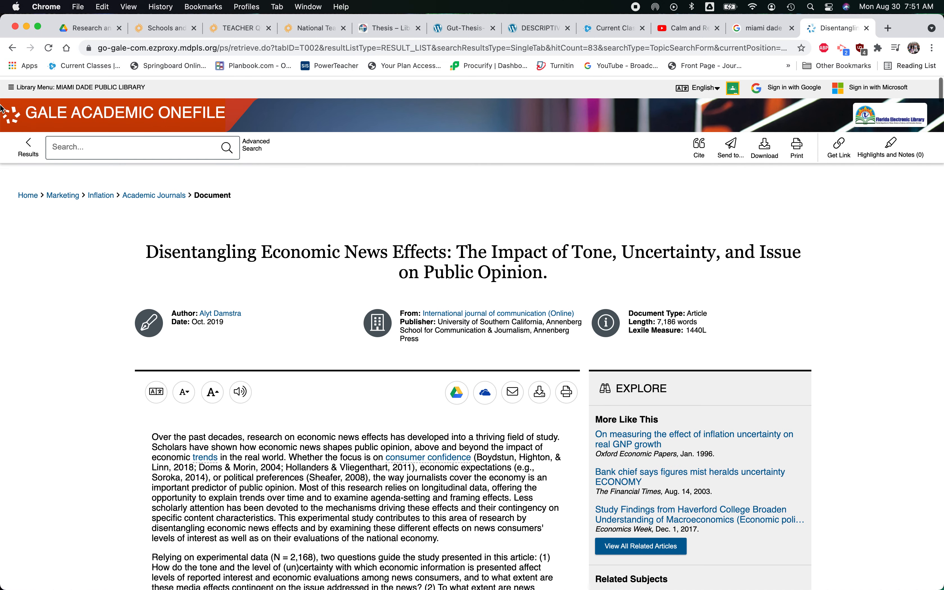
pyautogui.click(11, 49)
pyautogui.click(11, 49)
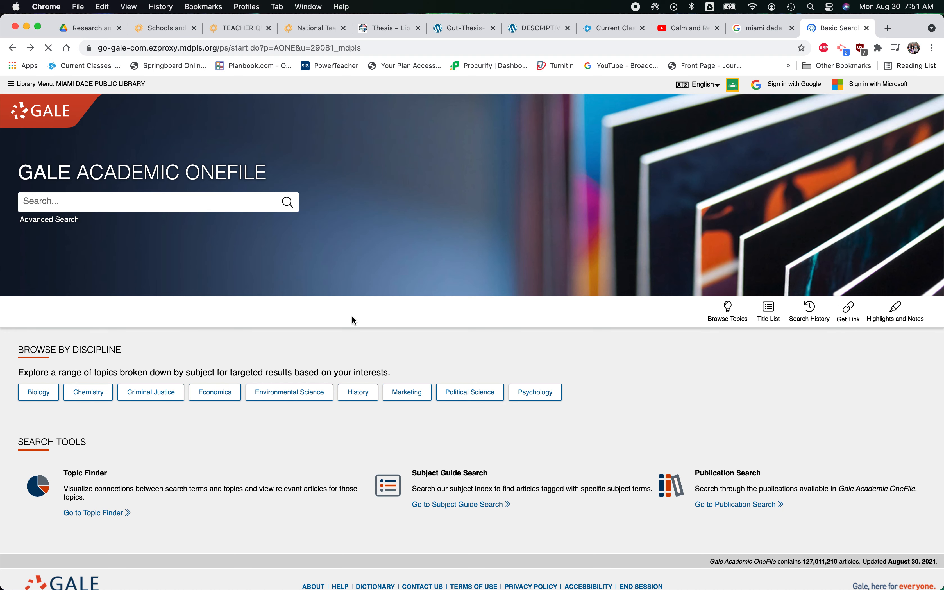
# Review the "miami dade library database" search results and the library card login page that precedes Gale Academic OneFile.
pyautogui.click(745, 28)
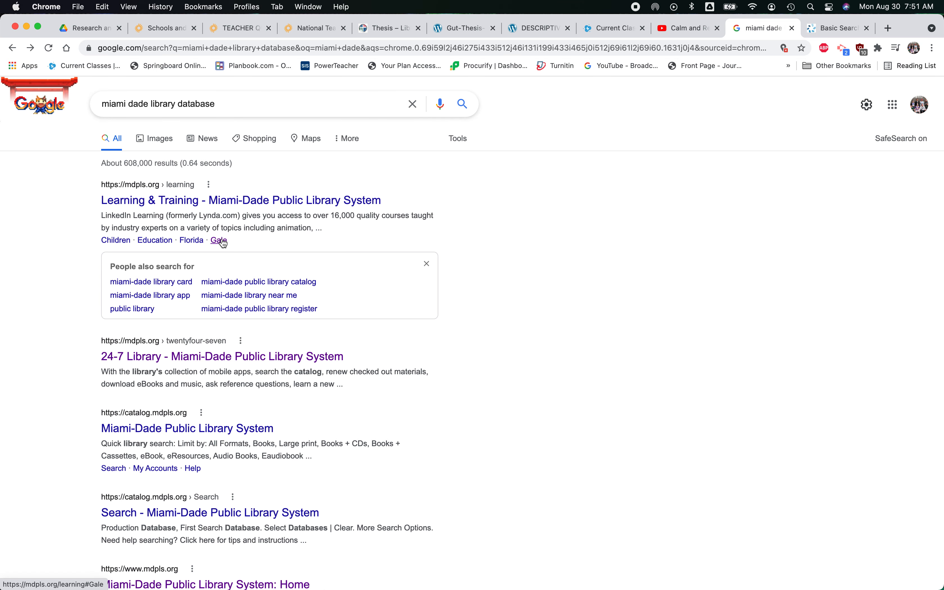
pyautogui.hotkey('ctrl', 'Tab')
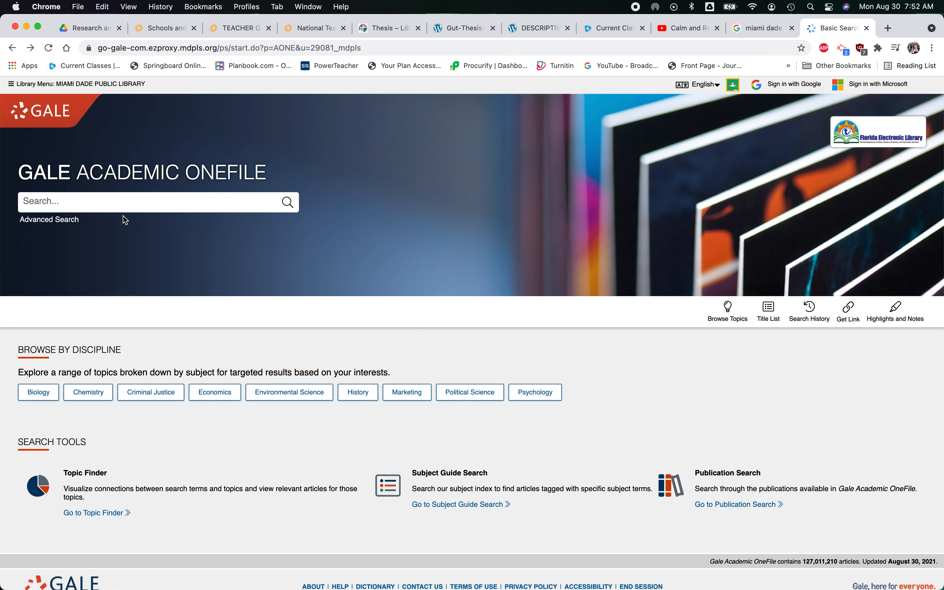
pyautogui.click(14, 48)
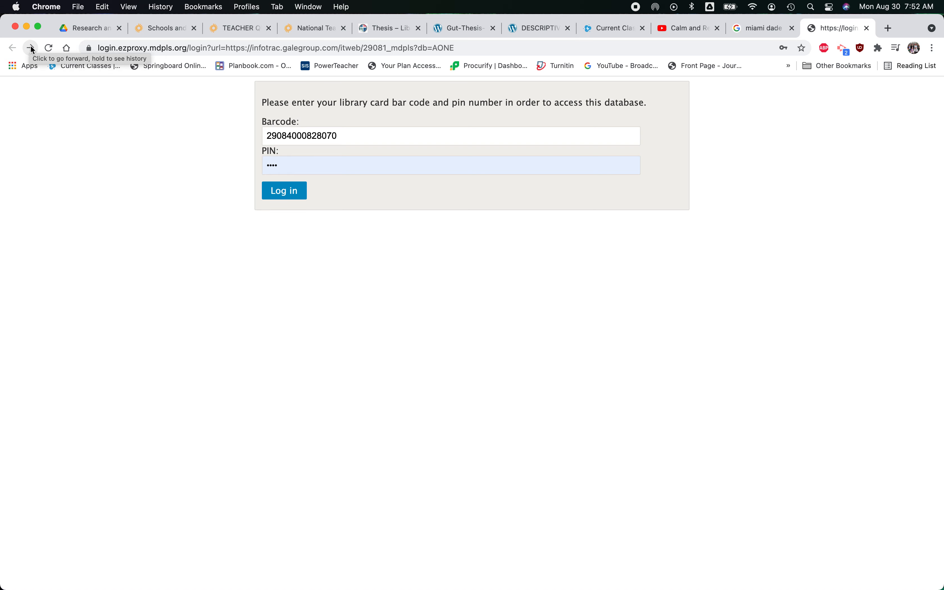
pyautogui.click(31, 49)
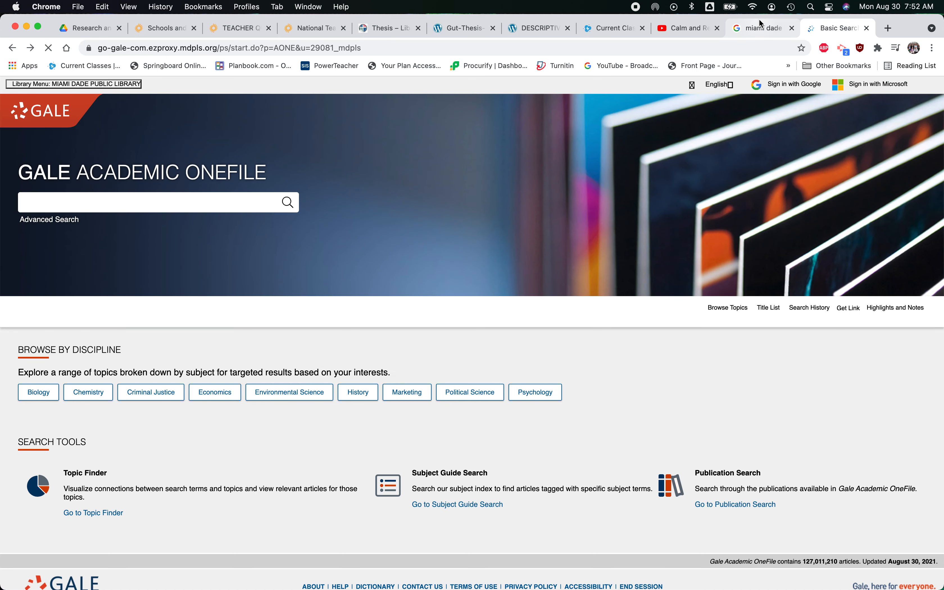
# Open the Gale link under the library's Learning & Training search result and bring its General Information database list into view.
pyautogui.click(753, 28)
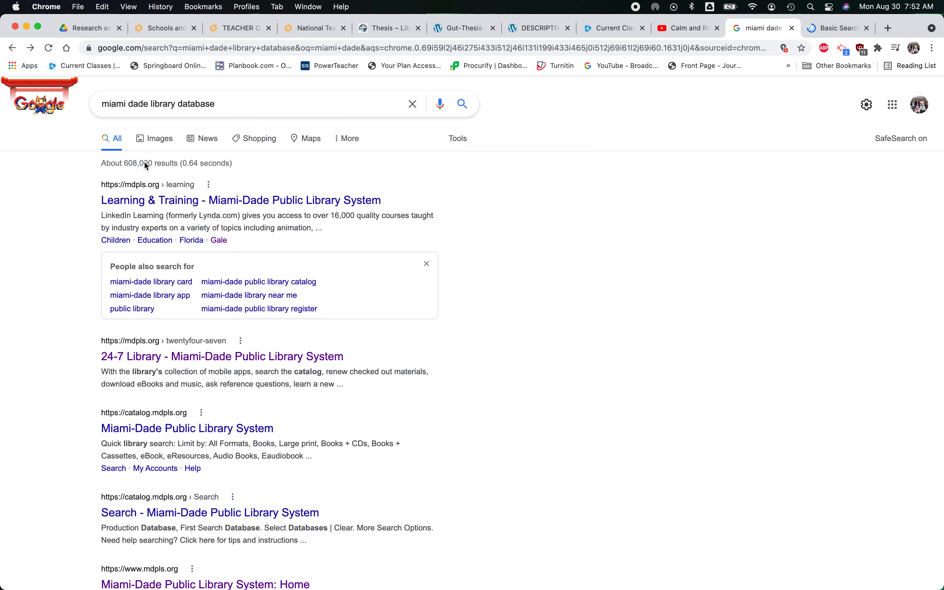
pyautogui.click(218, 240)
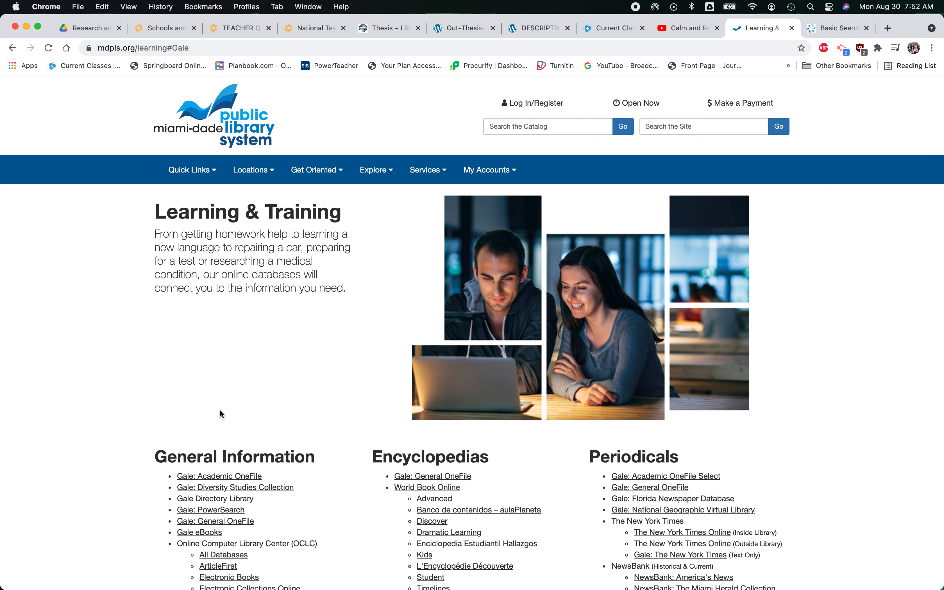
pyautogui.scroll(-5, 219, 478)
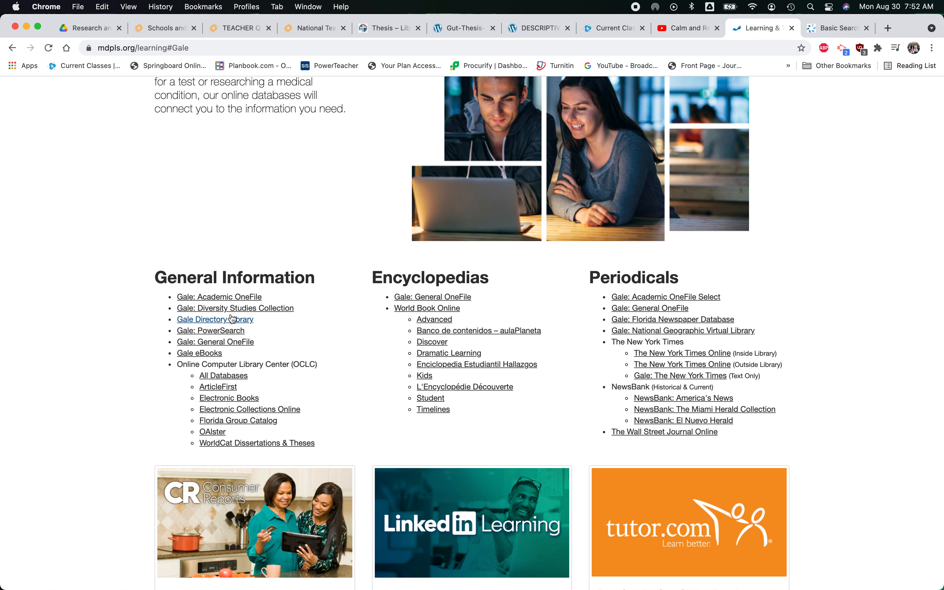
# Return to Gale Academic OneFile and browse the topics of the Marketing discipline.
pyautogui.click(818, 34)
pyautogui.scroll(-1, 238, 298)
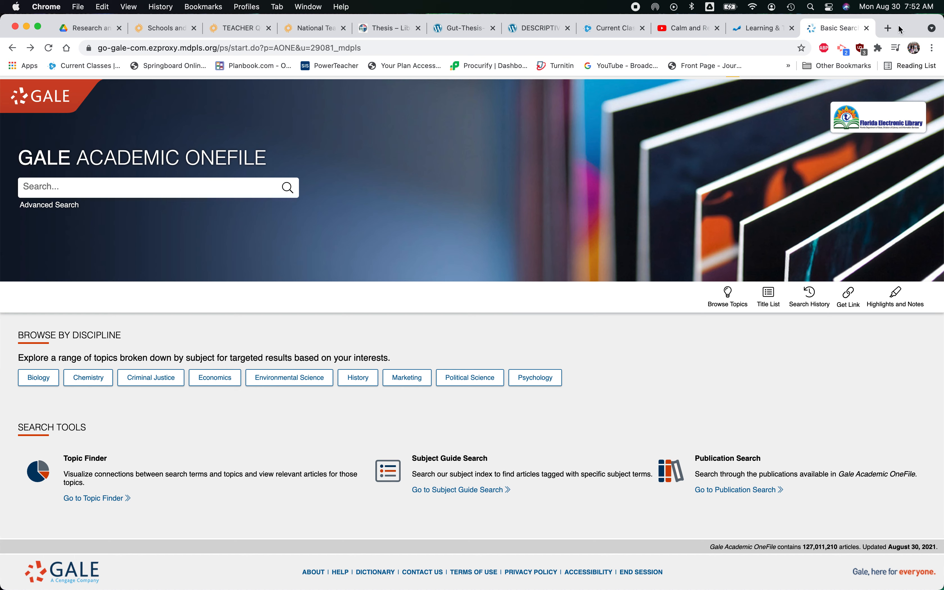
pyautogui.click(407, 378)
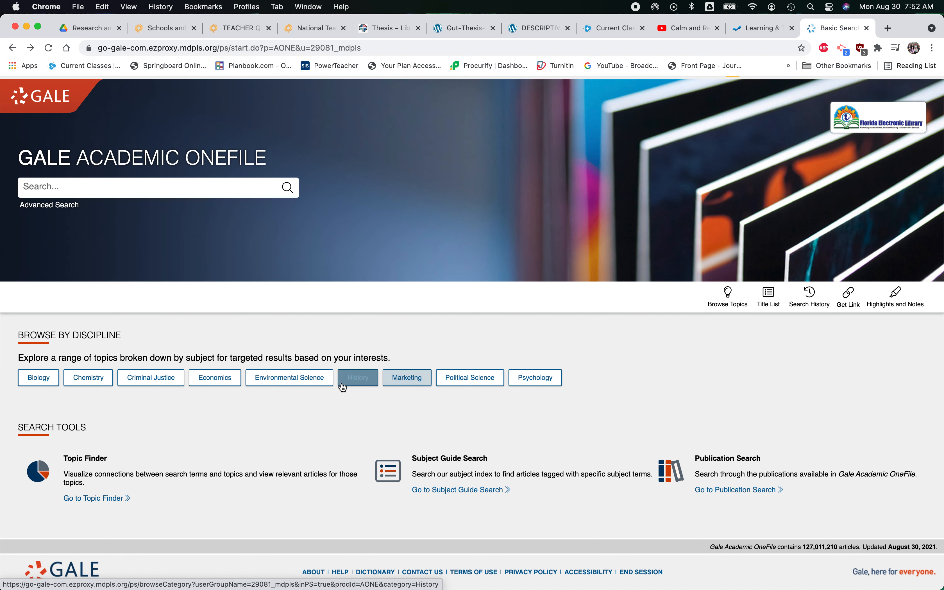
pyautogui.click(417, 380)
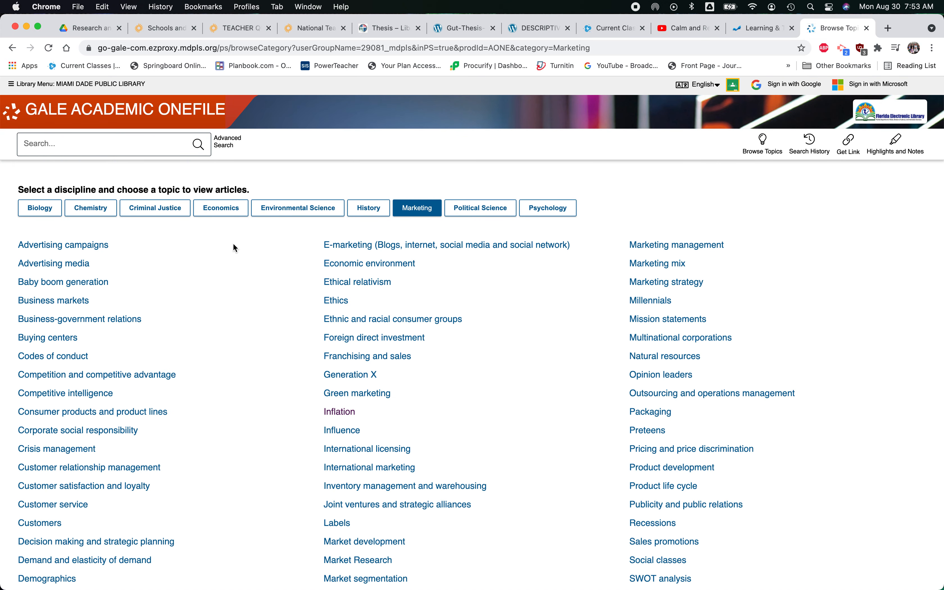
# Look through the Marketing topics and open the articles on Inflation.
pyautogui.scroll(-3, 234, 243)
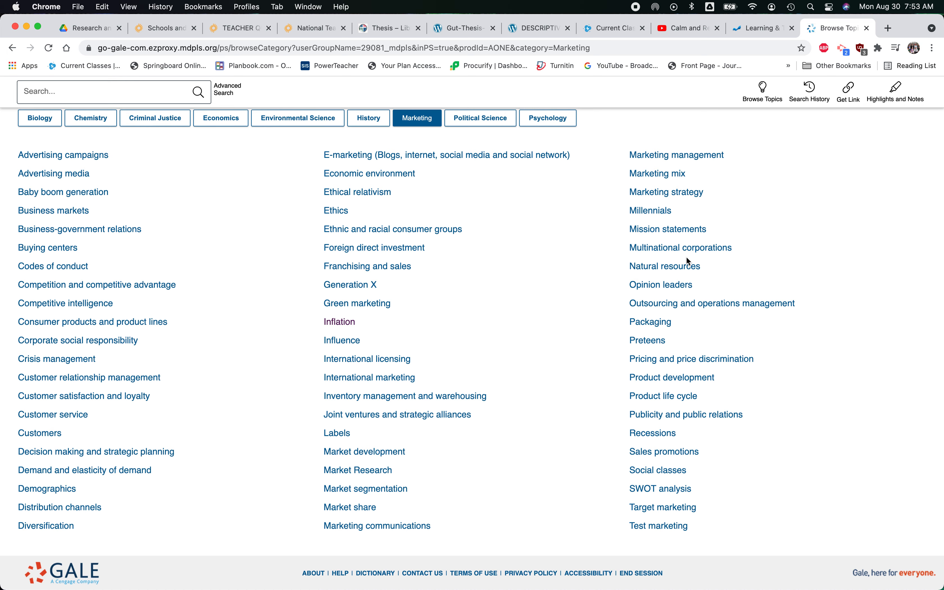
pyautogui.scroll(3, 690, 262)
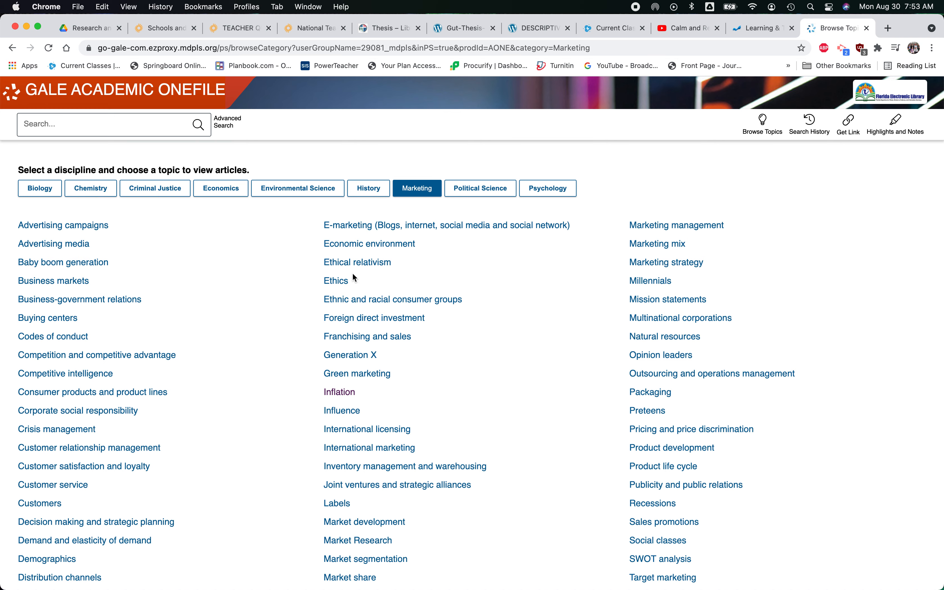
pyautogui.scroll(-3, 234, 211)
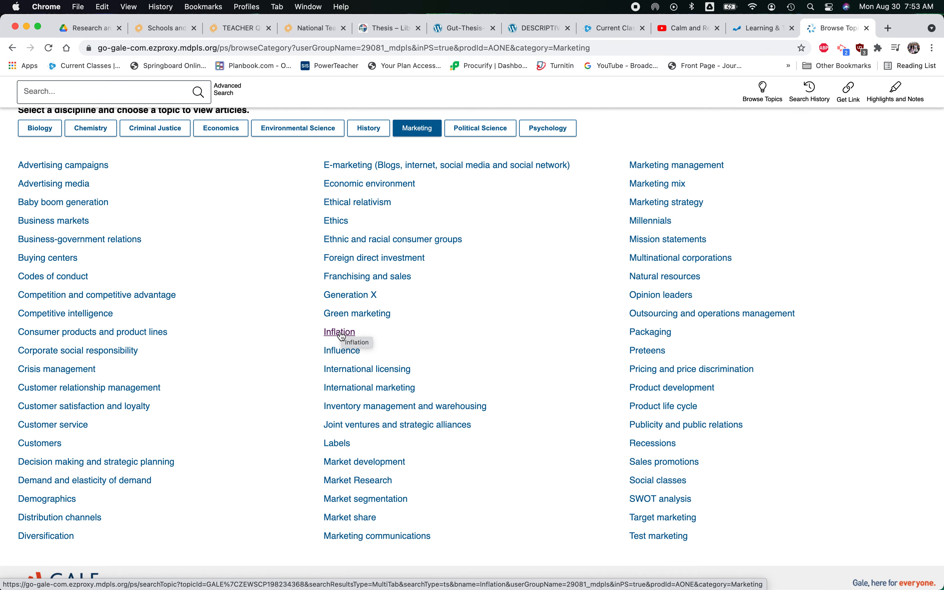
pyautogui.scroll(1, 341, 336)
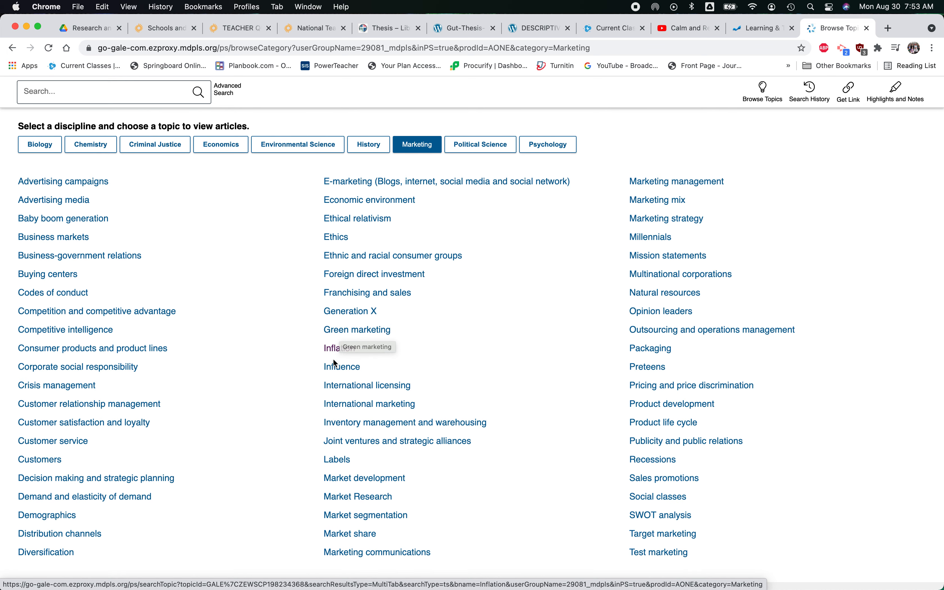
pyautogui.click(339, 348)
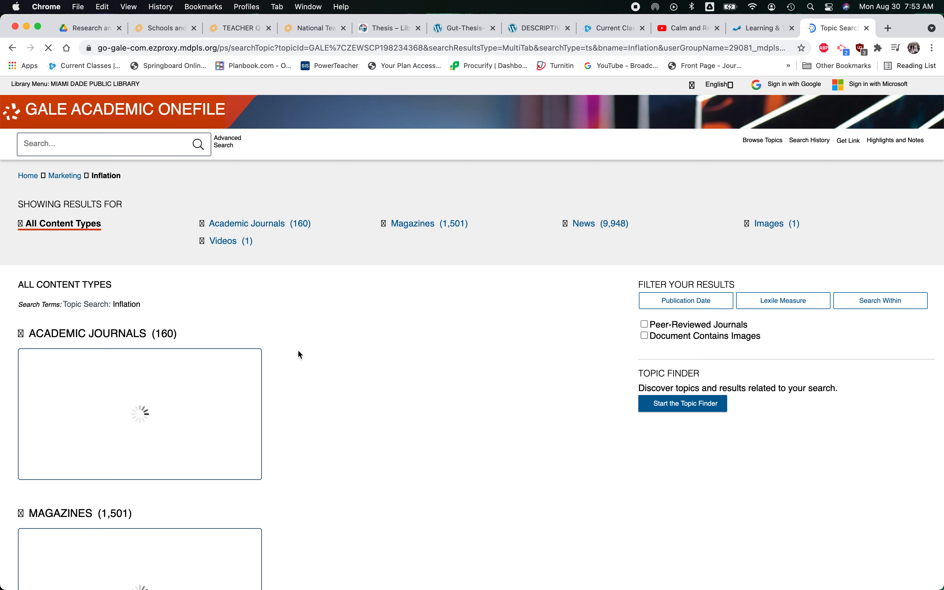
# Examine the Inflation results across academic journals, magazines, news, images and videos, along with the available result filters.
pyautogui.scroll(-5, 300, 354)
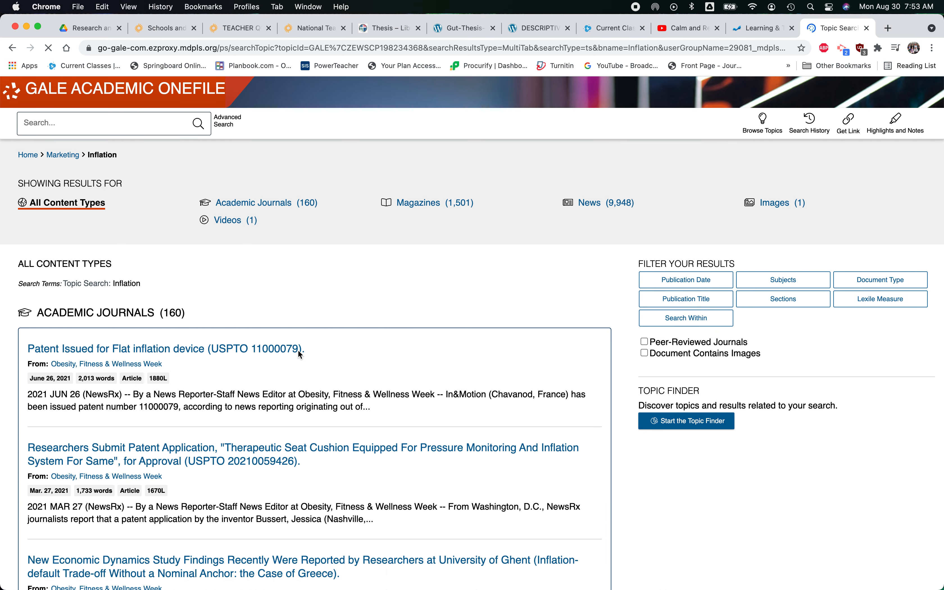
pyautogui.scroll(-5, 300, 354)
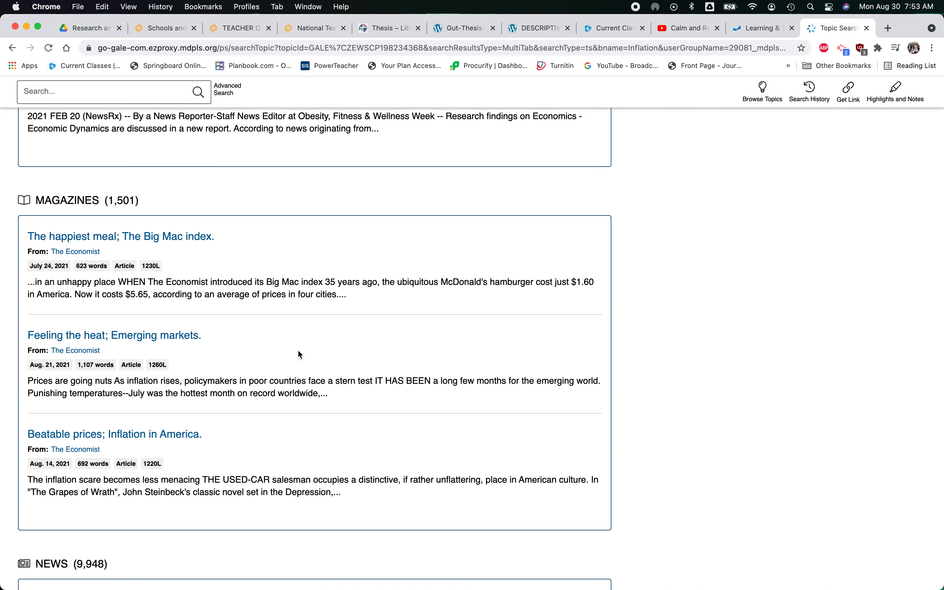
pyautogui.scroll(-4, 216, 295)
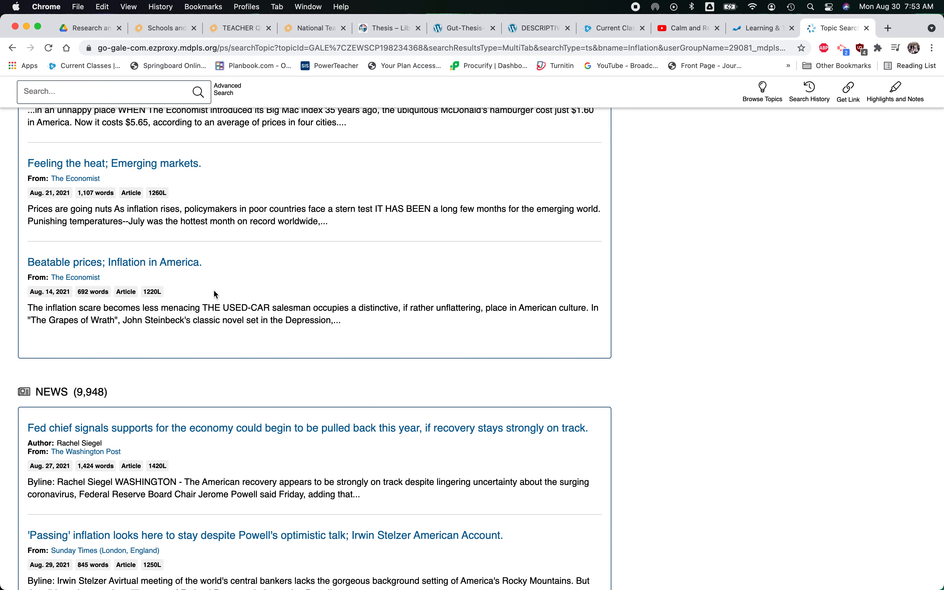
pyautogui.scroll(-10, 216, 295)
pyautogui.scroll(-1, 215, 294)
pyautogui.scroll(-4, 216, 269)
pyautogui.scroll(20, 216, 269)
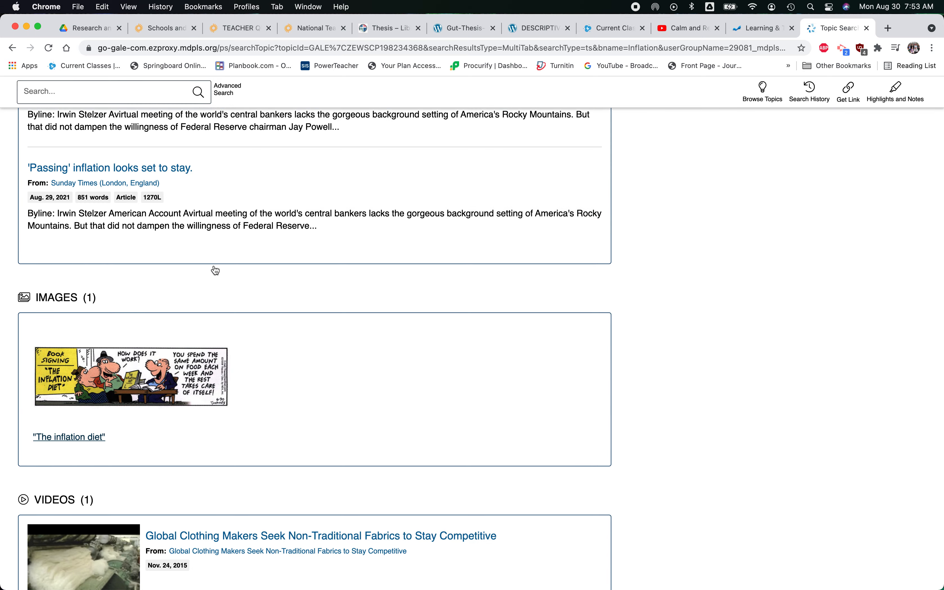
pyautogui.scroll(-3, 216, 270)
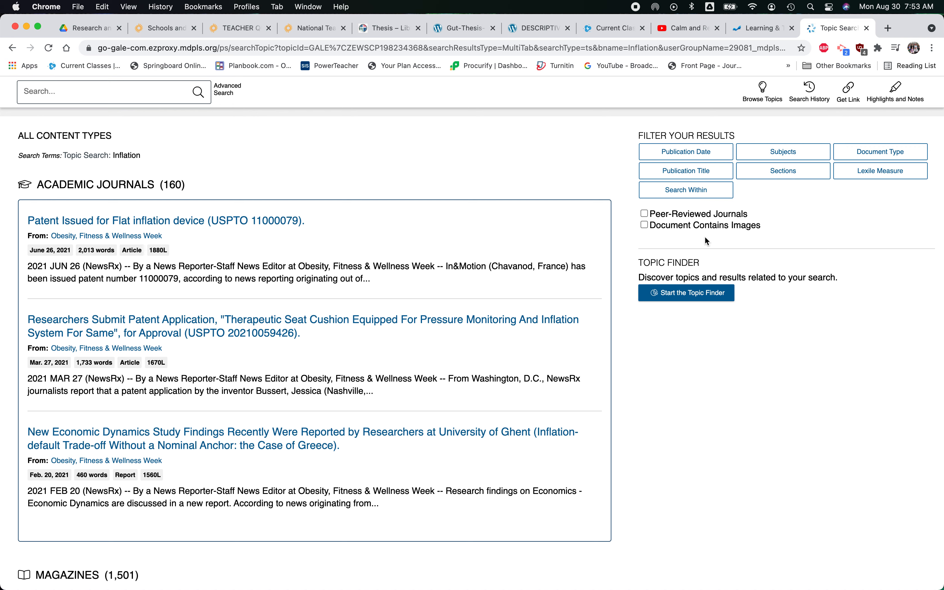
pyautogui.scroll(1, 446, 236)
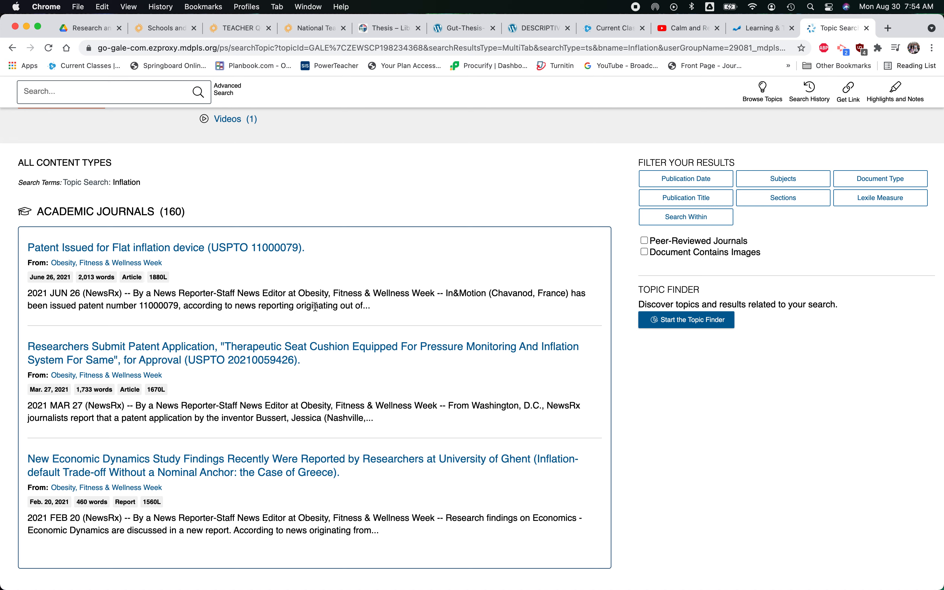
pyautogui.scroll(-3, 299, 280)
pyautogui.scroll(5, 298, 281)
pyautogui.scroll(2, 299, 281)
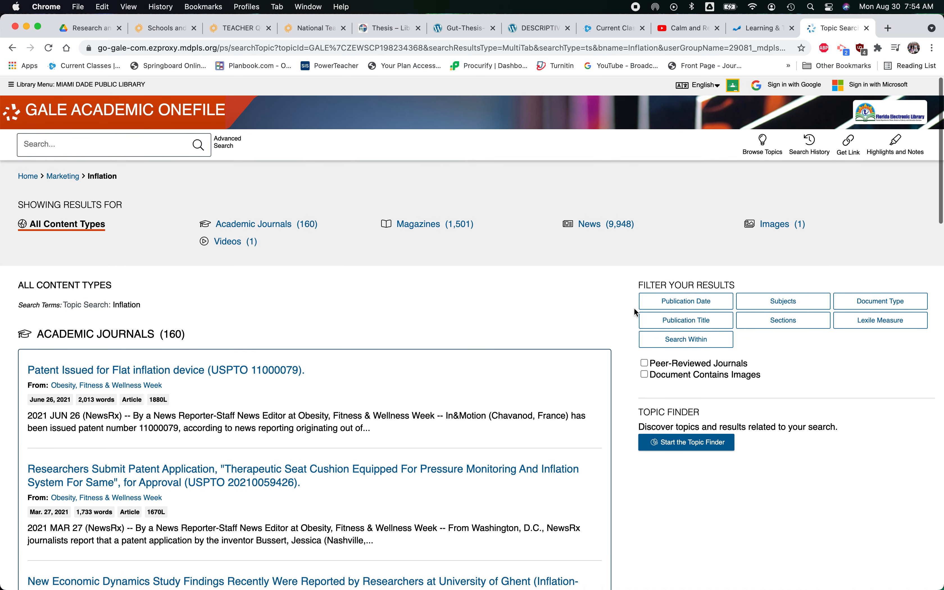
# Limit the Inflation results to peer-reviewed journals and look over the remaining academic journal articles.
pyautogui.click(645, 363)
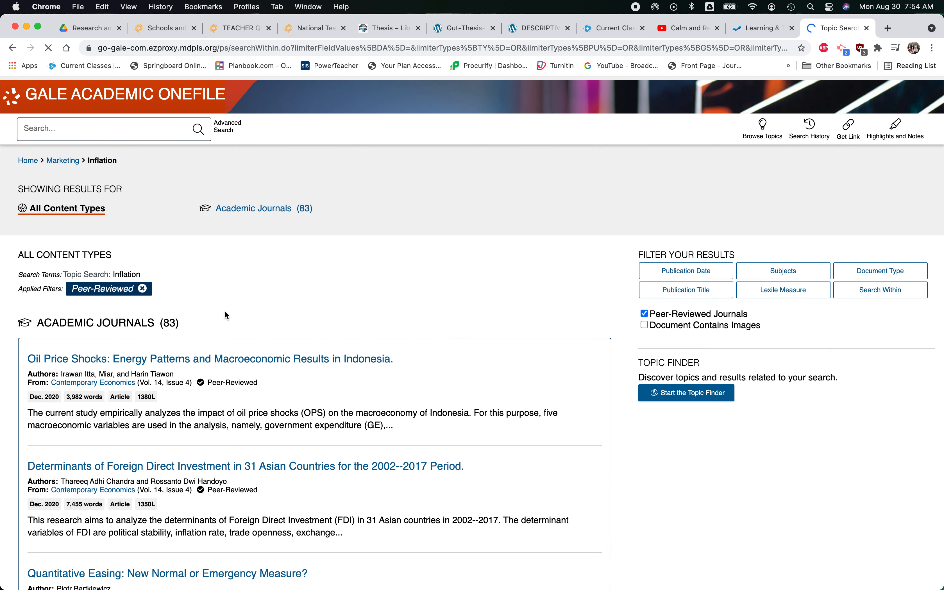
pyautogui.scroll(-2, 224, 311)
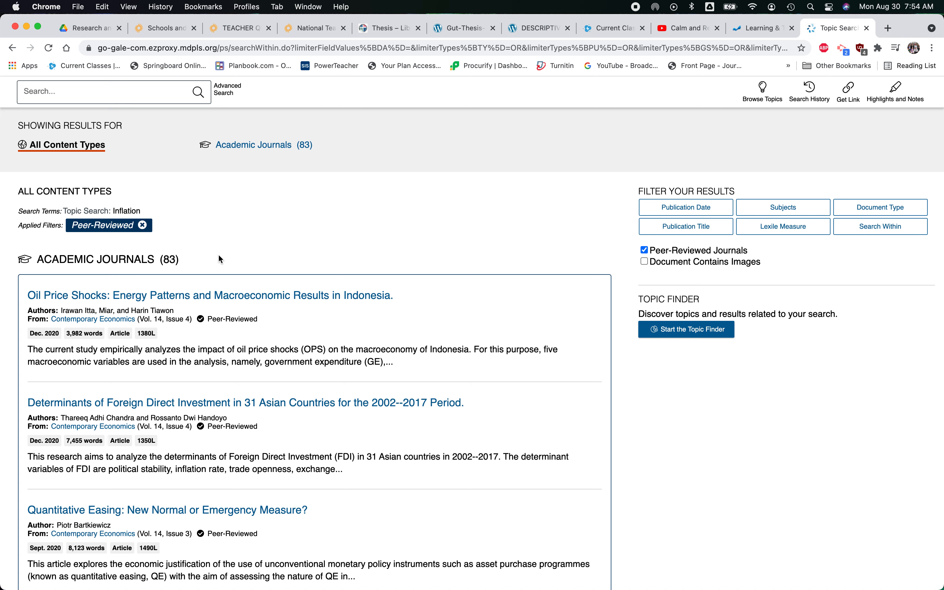
pyautogui.scroll(-3, 219, 256)
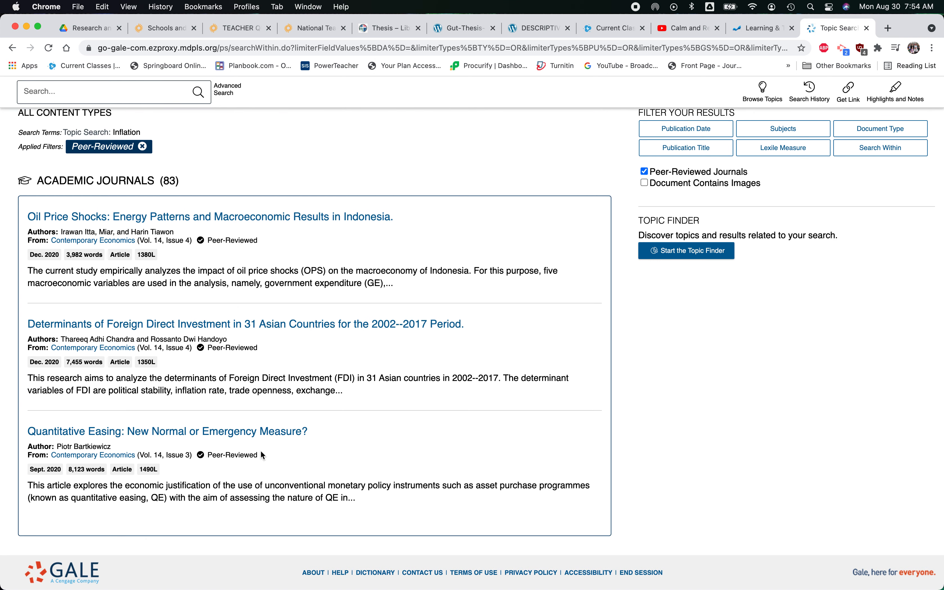
# Open the full list of peer-reviewed academic journal results on inflation and look through the articles.
pyautogui.click(132, 187)
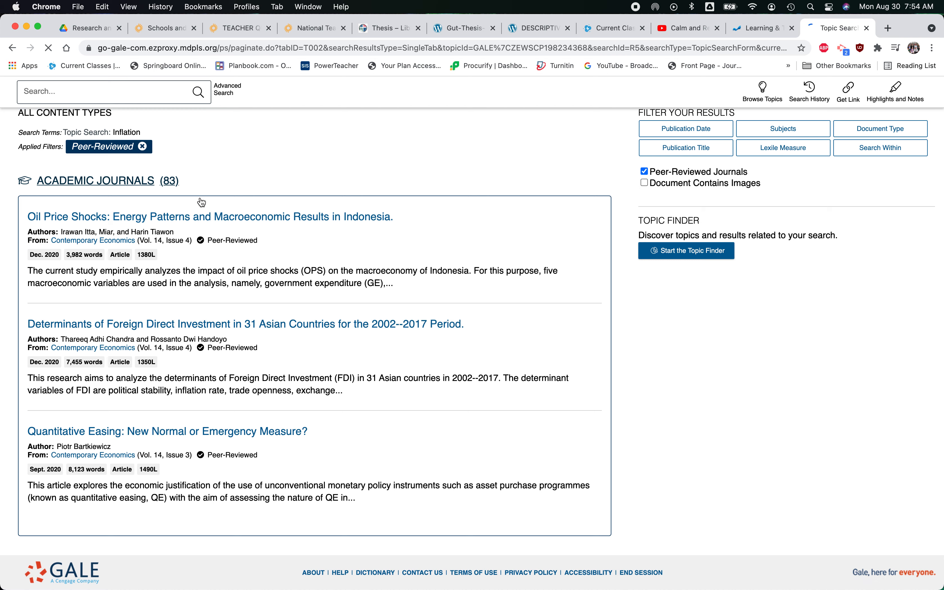
pyautogui.scroll(-5, 268, 315)
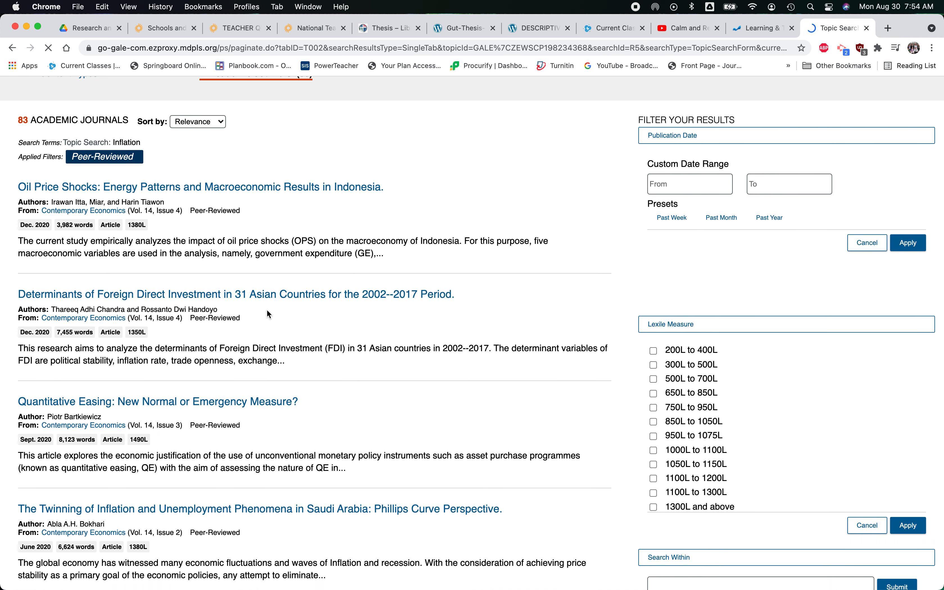
pyautogui.scroll(-5, 269, 314)
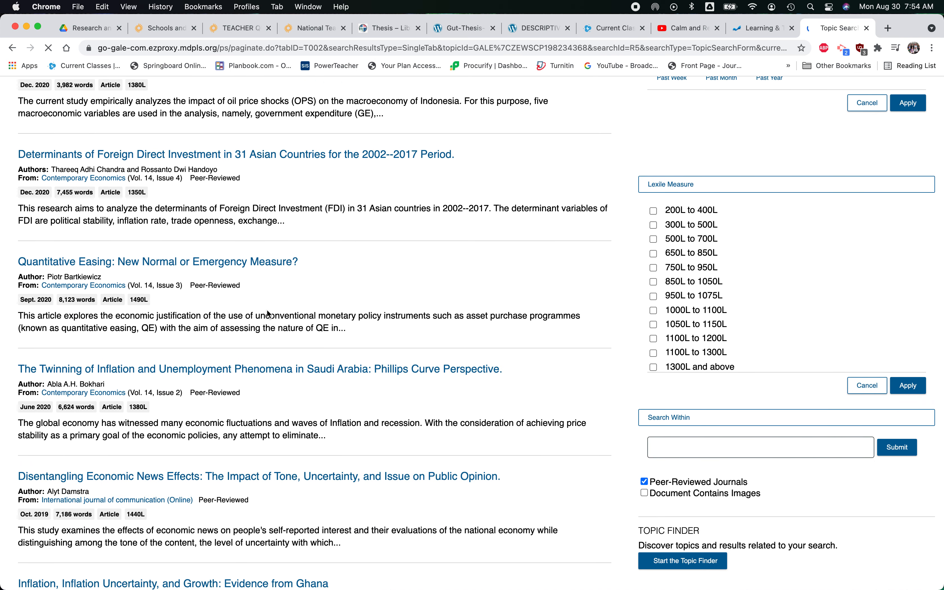
pyautogui.scroll(-5, 269, 314)
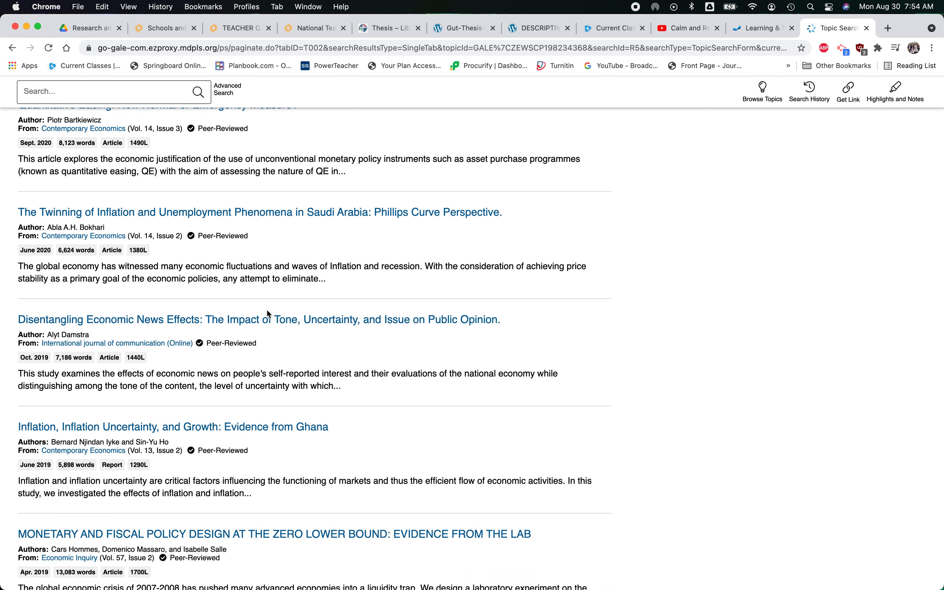
# Take a screenshot of the result entry "Disentangling Economic News Effects", from its title down to the end of its summary.
pyautogui.scroll(-1, 269, 314)
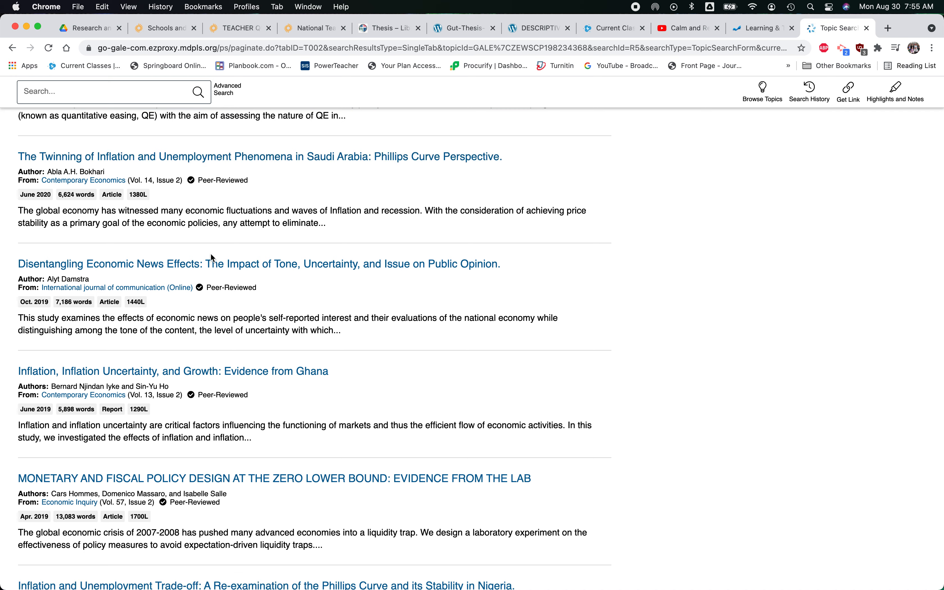
pyautogui.press('super+shift+4')
pyautogui.moveTo(7, 250); pyautogui.dragTo(607, 347)
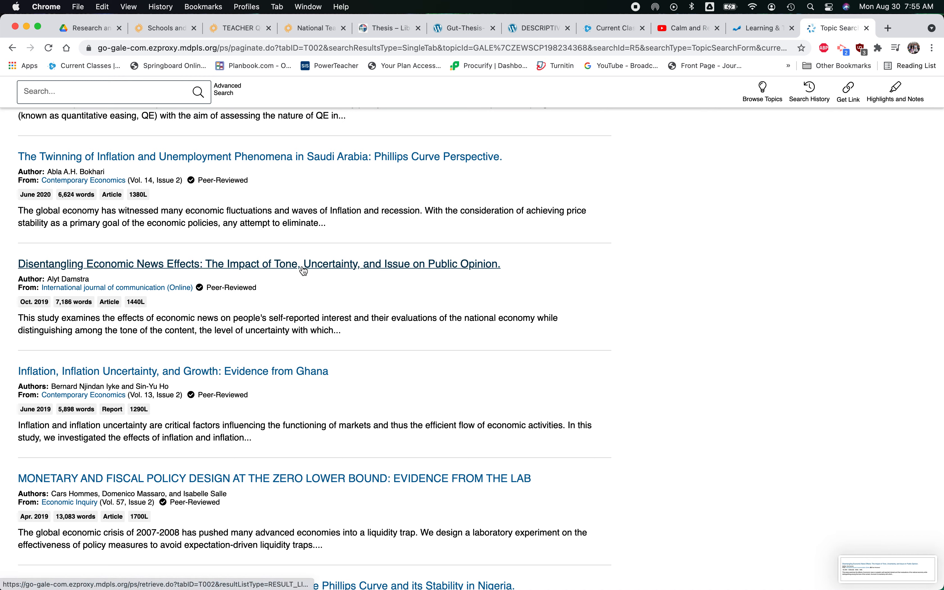
# Open the article "Disentangling Economic News Effects" and skim its text, tables and figures.
pyautogui.click(272, 275)
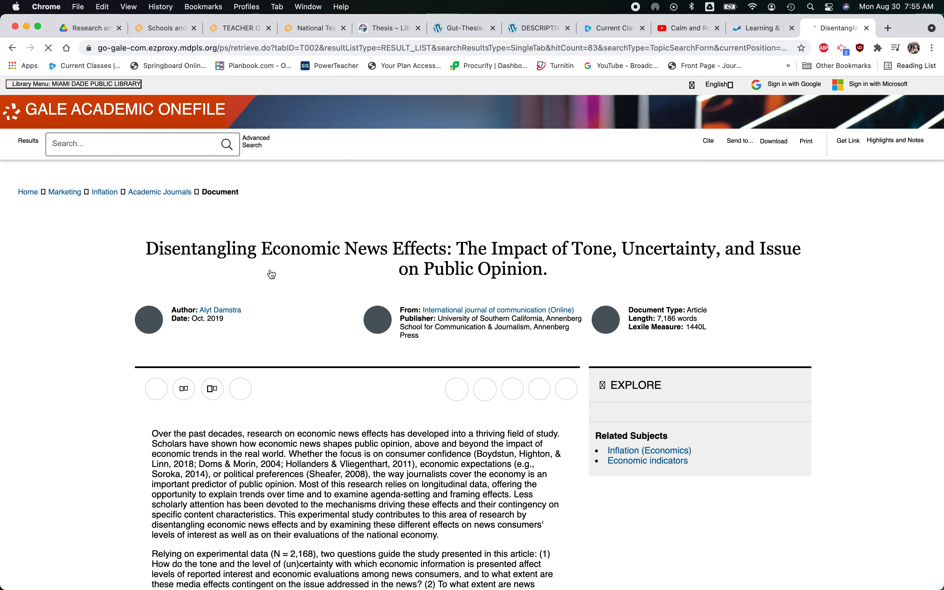
pyautogui.scroll(-1, 271, 274)
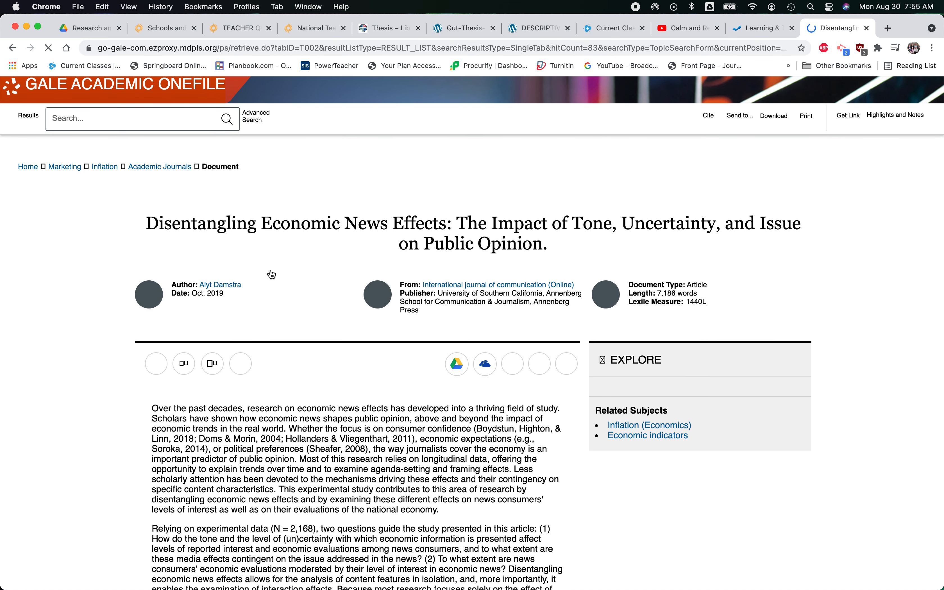
pyautogui.scroll(-5, 272, 275)
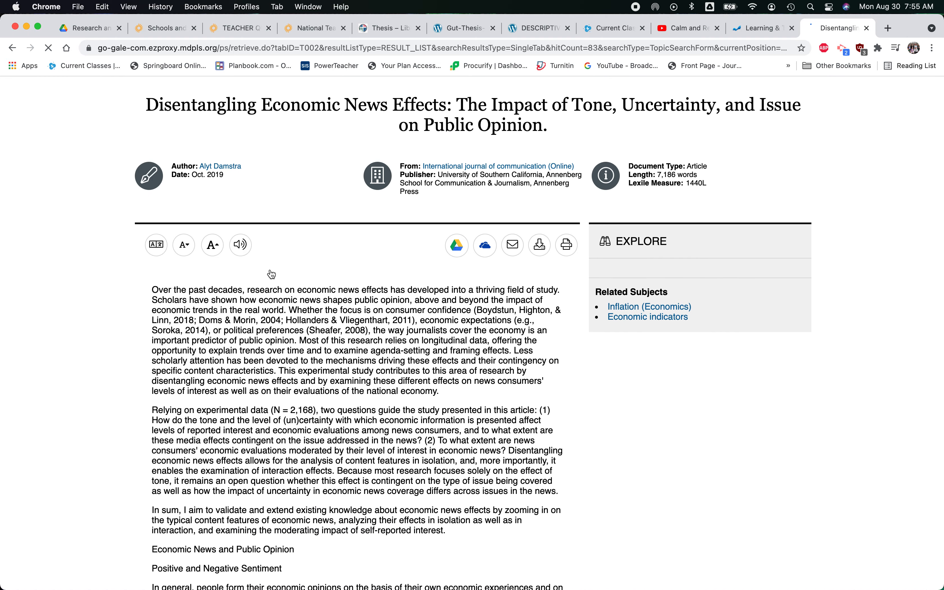
pyautogui.scroll(-15, 271, 274)
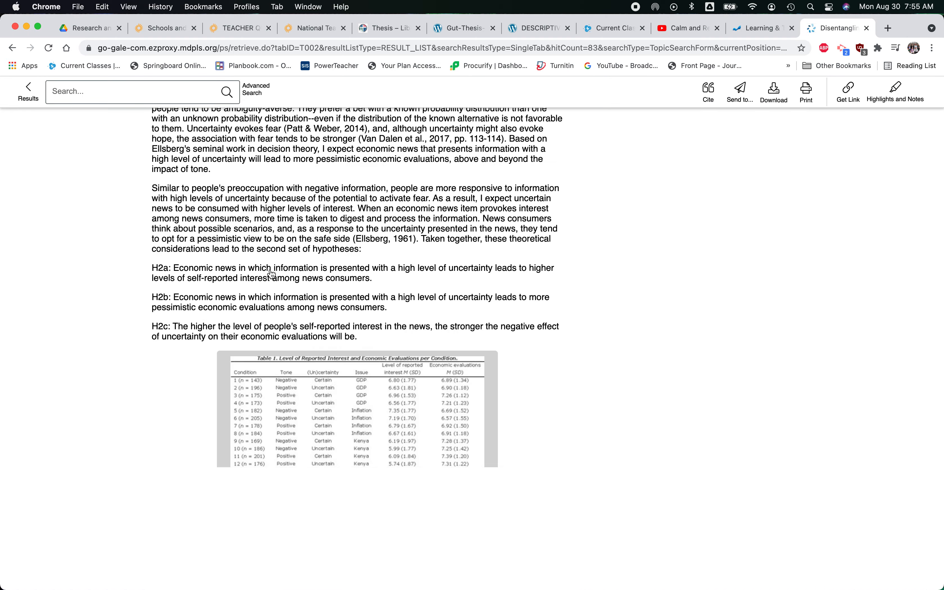
pyautogui.scroll(-20, 272, 274)
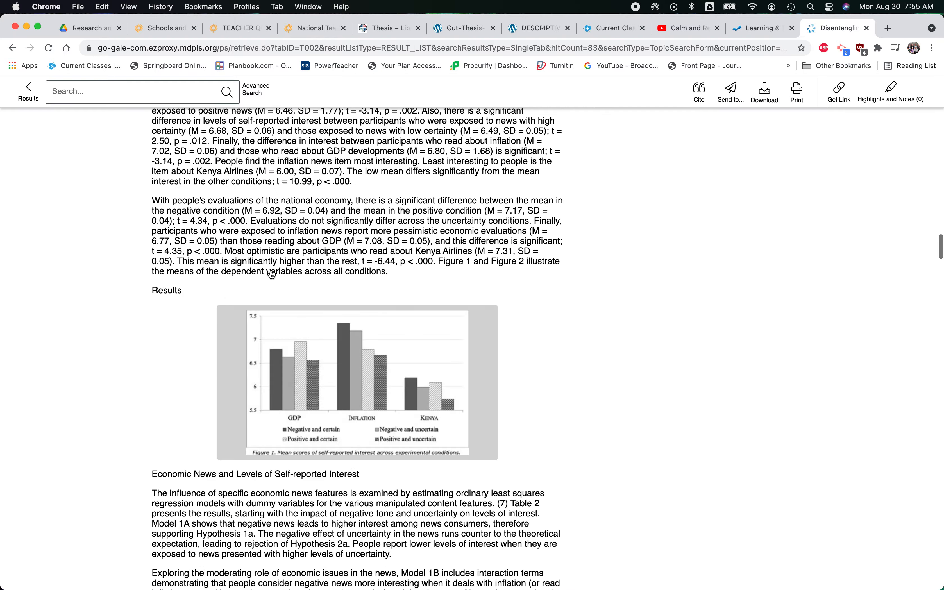
pyautogui.scroll(15, 271, 275)
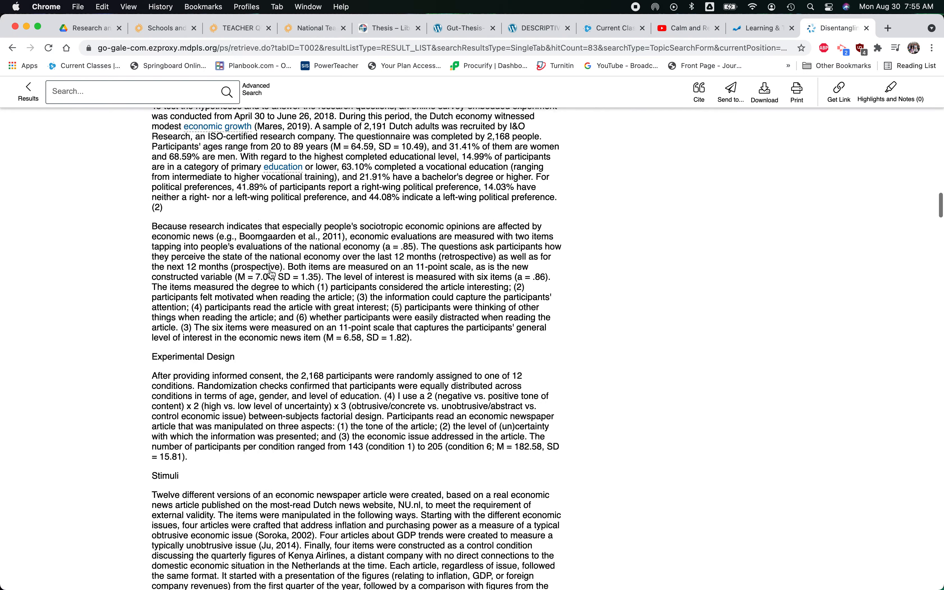
pyautogui.scroll(15, 271, 275)
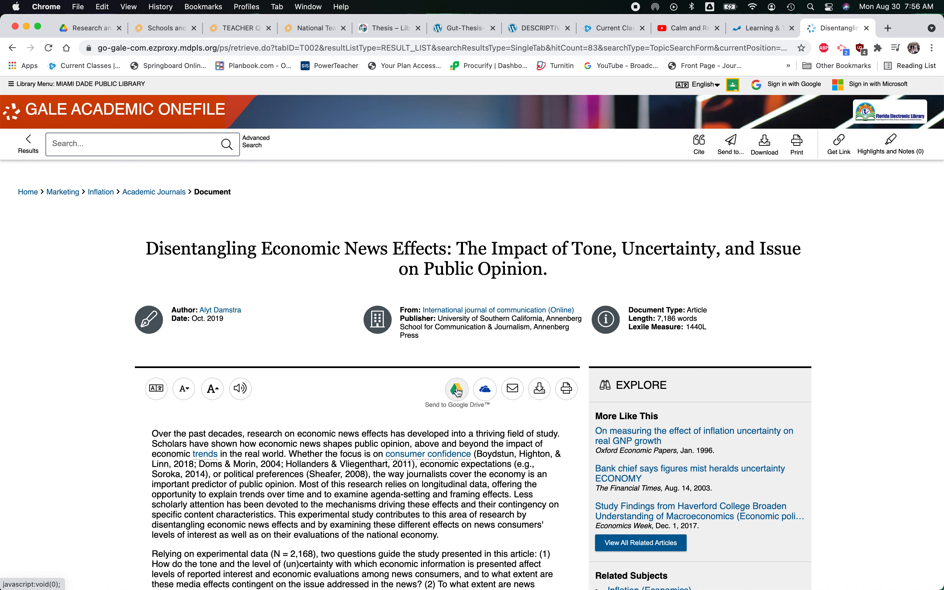
# Download the article as a PDF and glance through its opening sections.
pyautogui.click(540, 392)
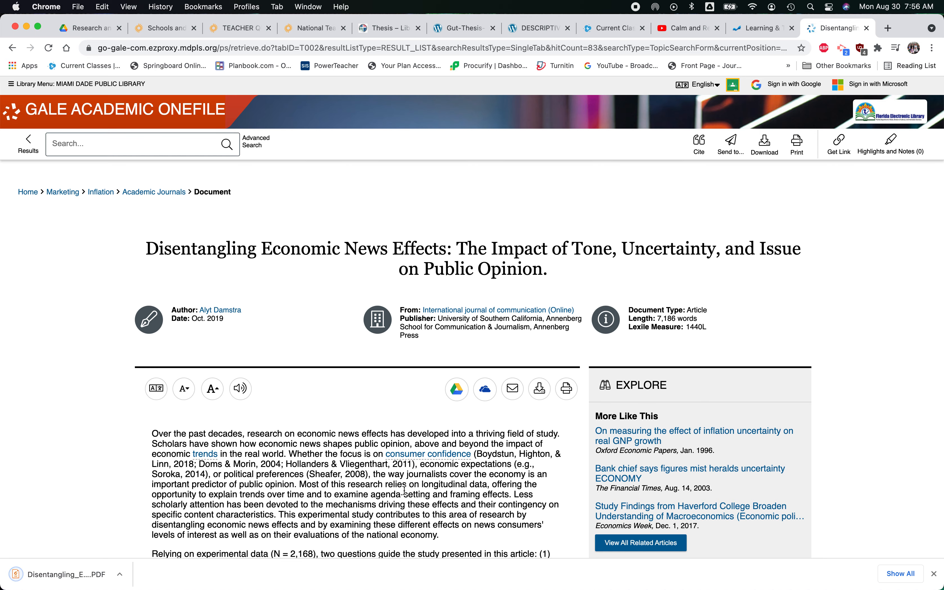
pyautogui.scroll(-10, 455, 357)
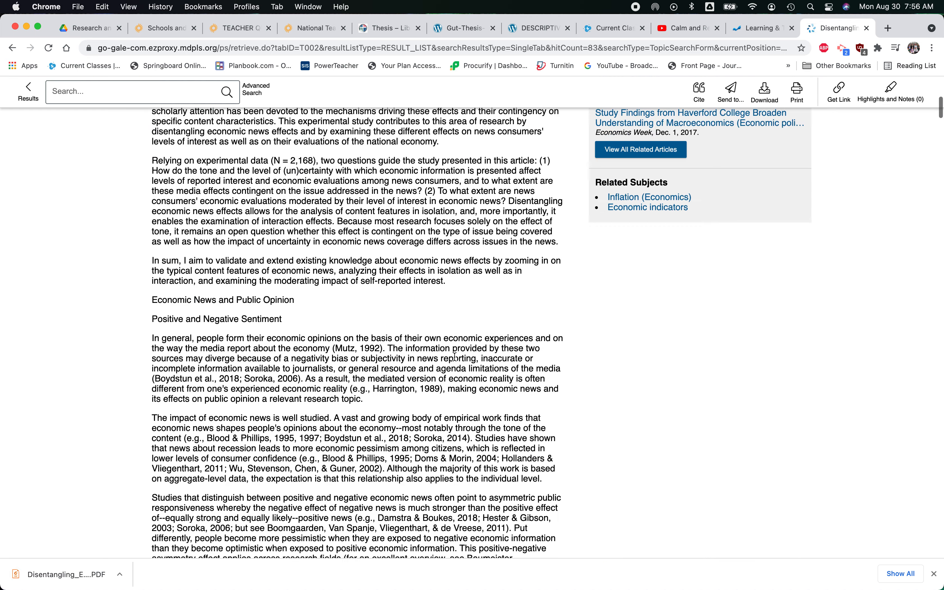
pyautogui.scroll(-3, 455, 356)
pyautogui.scroll(15, 454, 357)
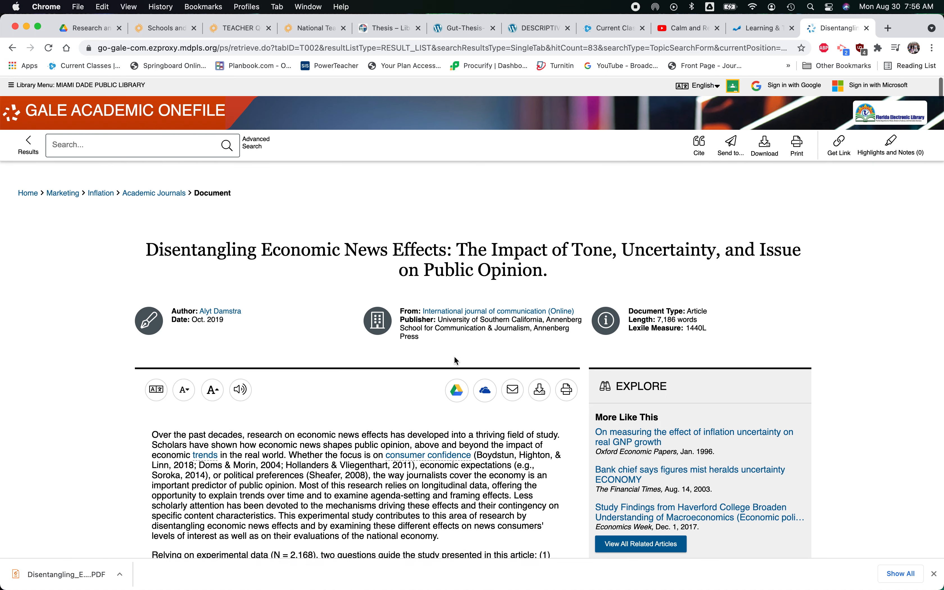
# Switch to OneNote, insert the Desktop picture "Screen Shot 2021-08-30 at 7.55.32 AM" beneath the PAARC sheet, and enlarge it beyond the sheet's width.
pyautogui.hotkey('ctrl', 'Left')
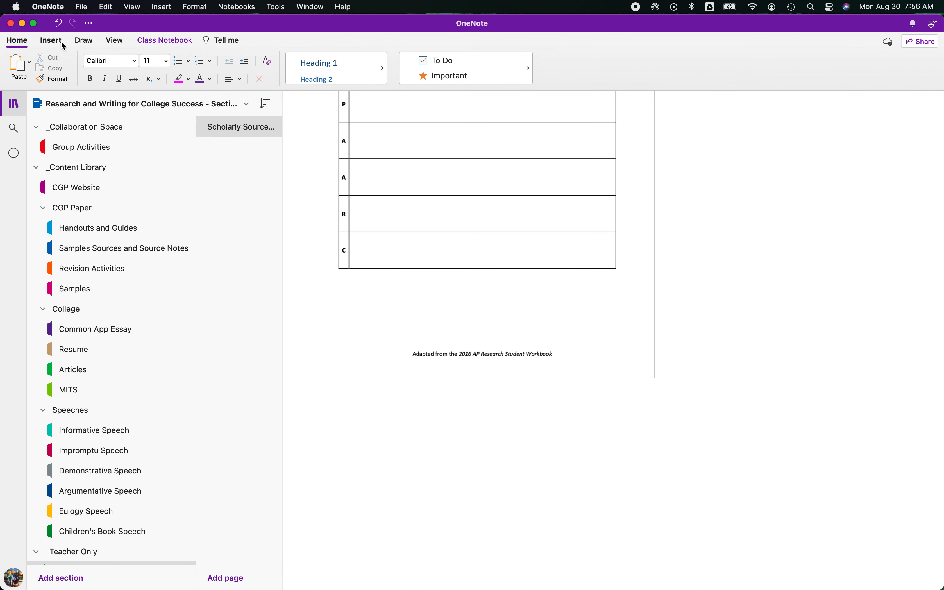
pyautogui.click(53, 41)
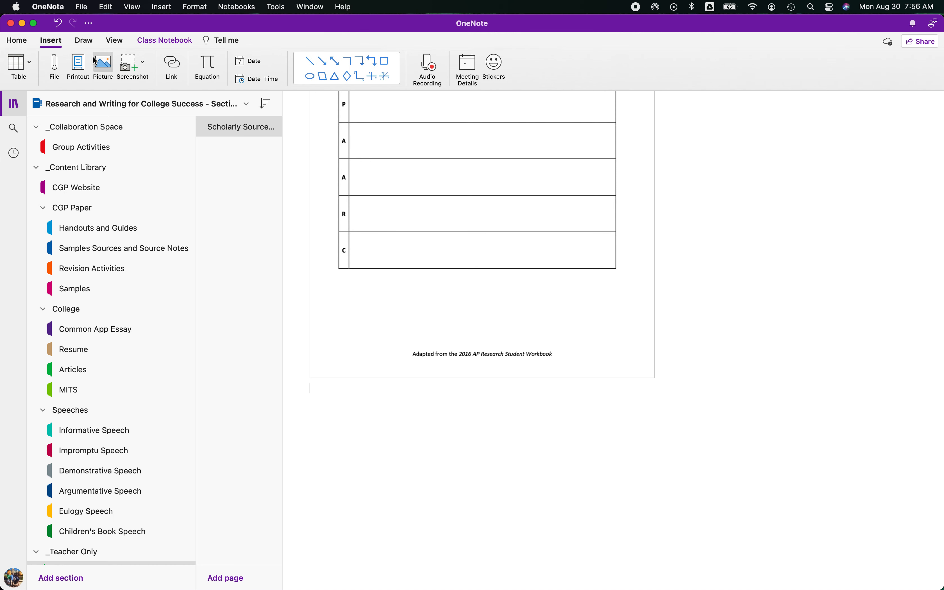
pyautogui.click(108, 66)
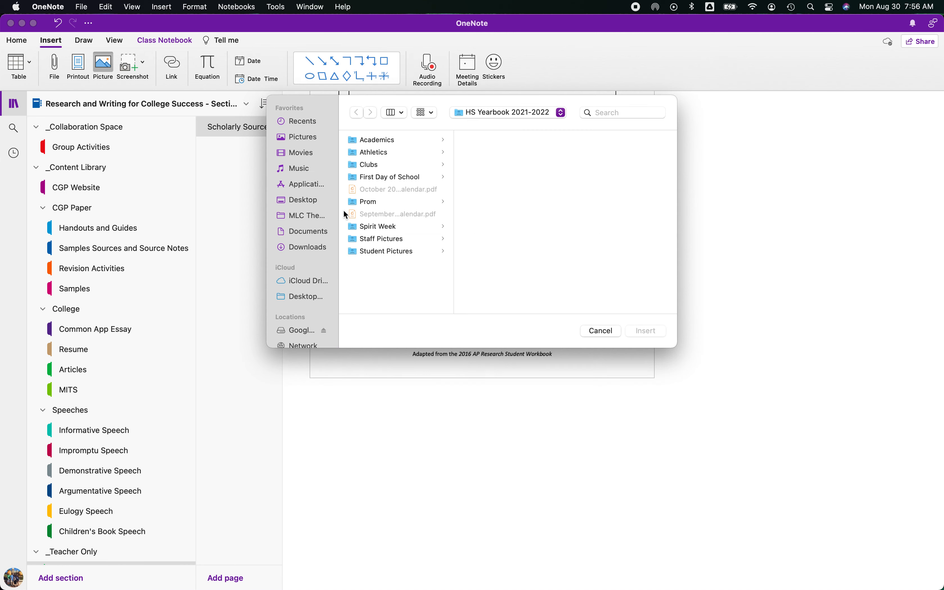
pyautogui.click(306, 200)
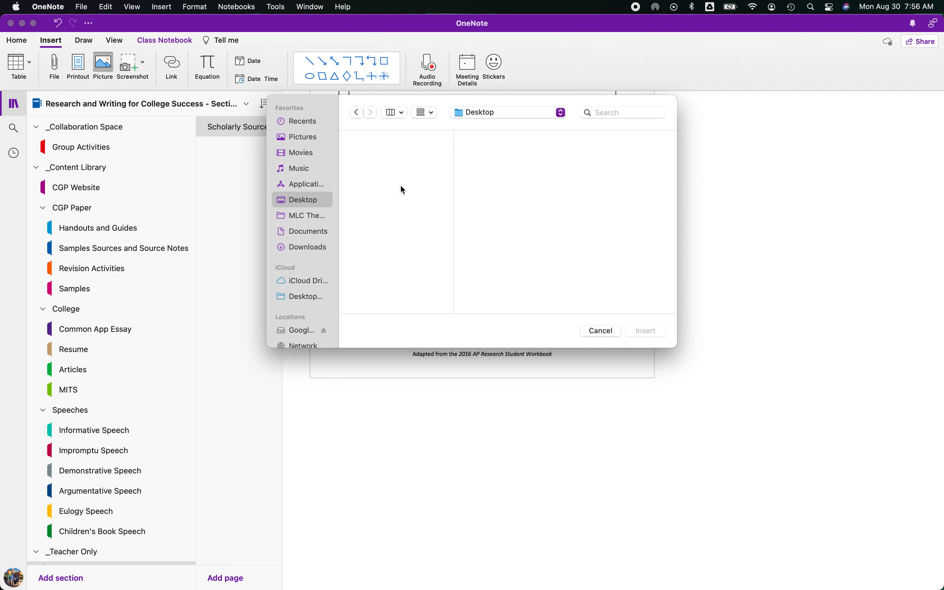
pyautogui.scroll(-15, 401, 187)
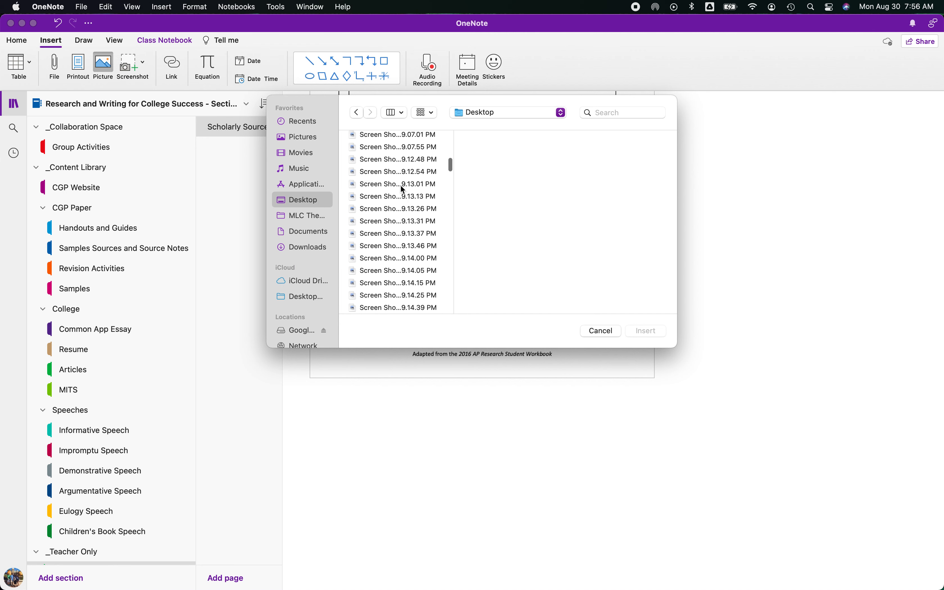
pyautogui.scroll(-5, 401, 184)
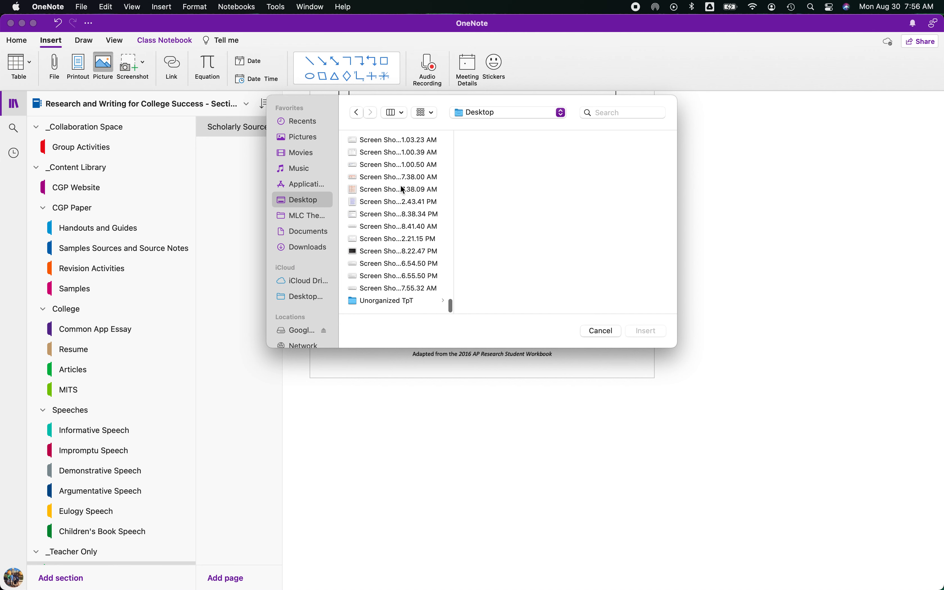
pyautogui.click(397, 290)
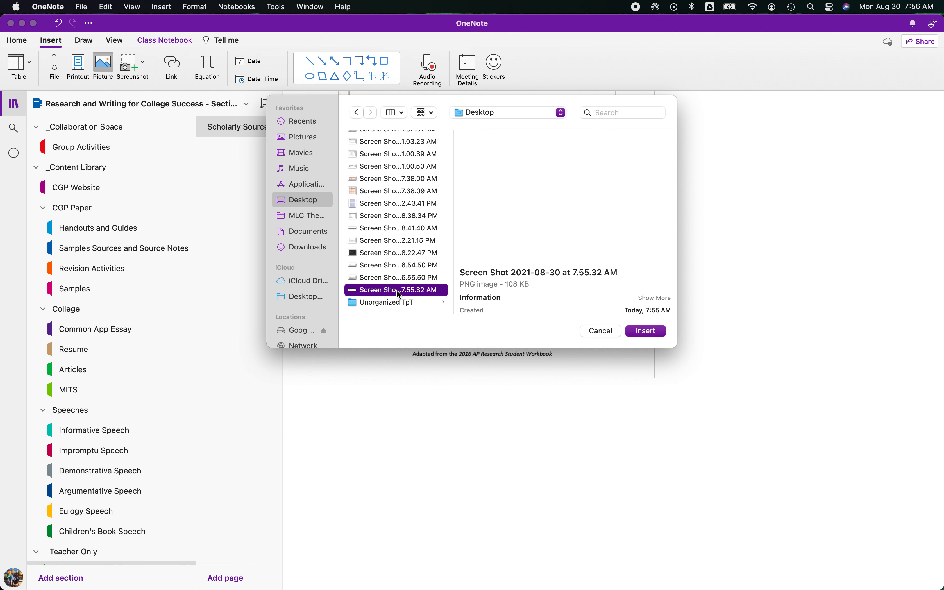
pyautogui.doubleClick(396, 290)
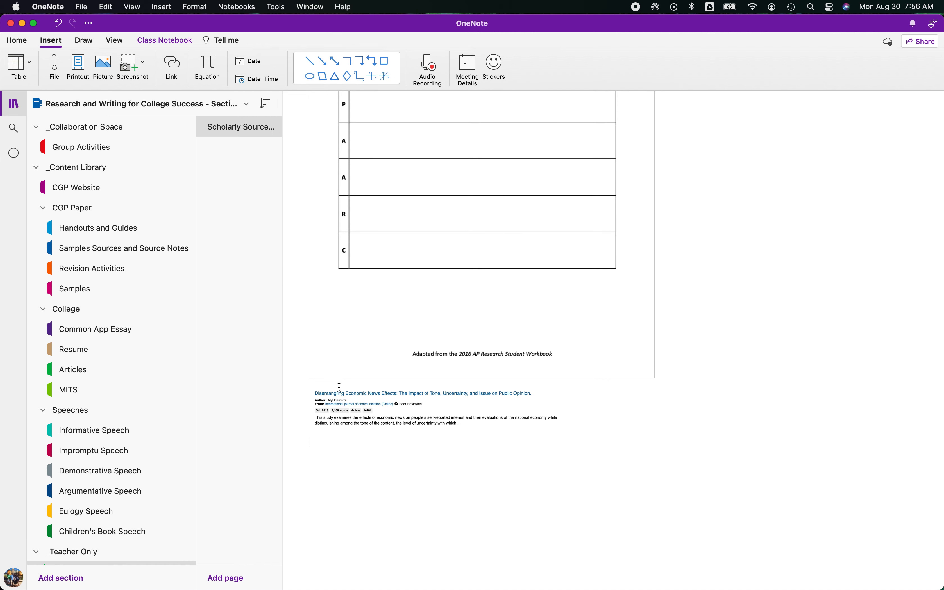
pyautogui.click(390, 405)
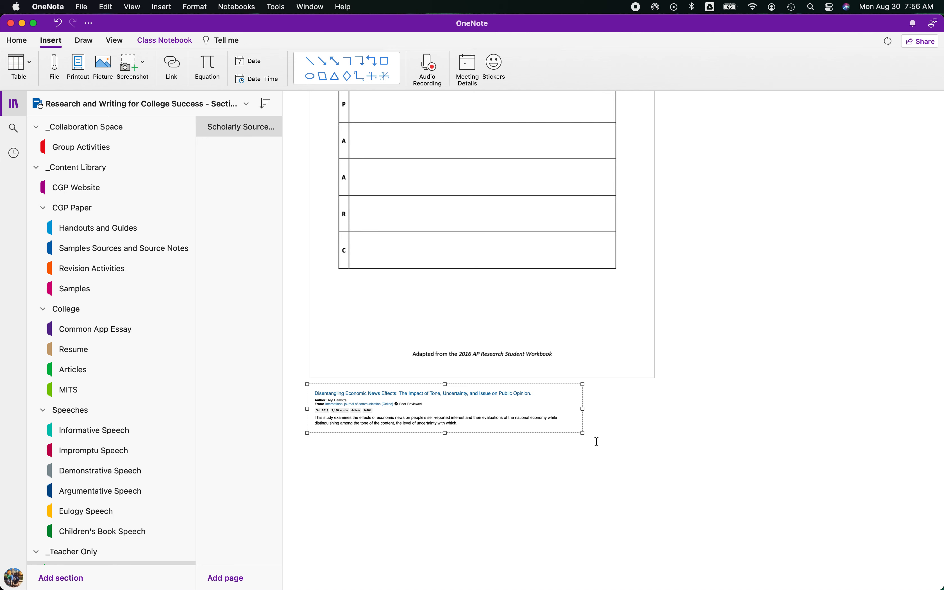
pyautogui.moveTo(583, 433); pyautogui.dragTo(711, 477)
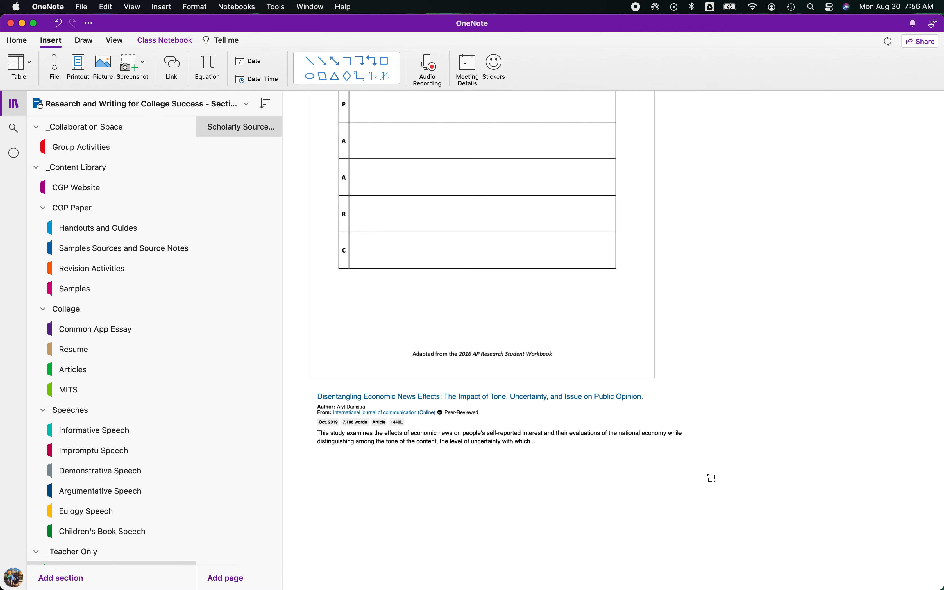
# Insert Disentangling_Economic_News_Ef.PDF from Downloads as a file printout below the article screenshot and look through its pages.
pyautogui.click(315, 495)
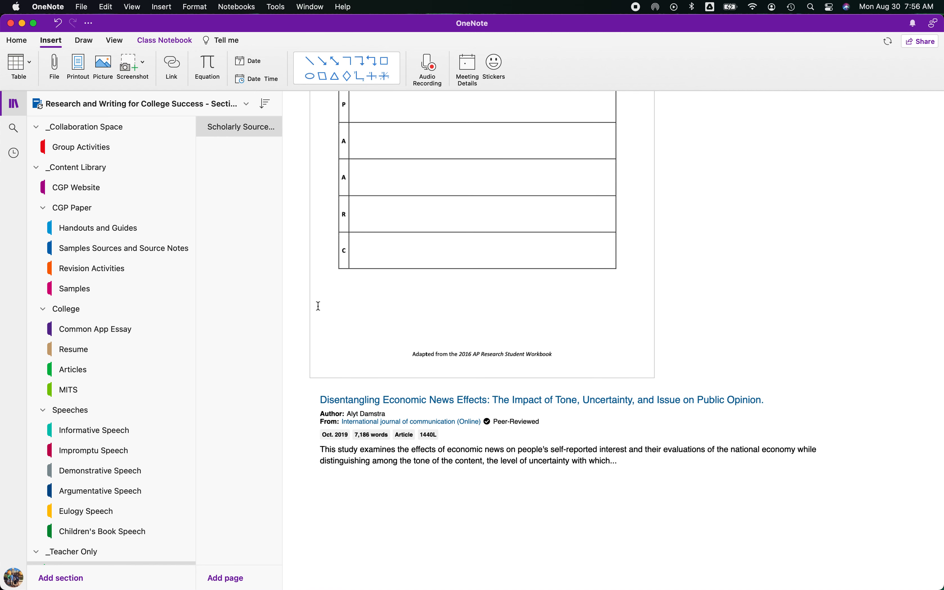
pyautogui.click(79, 68)
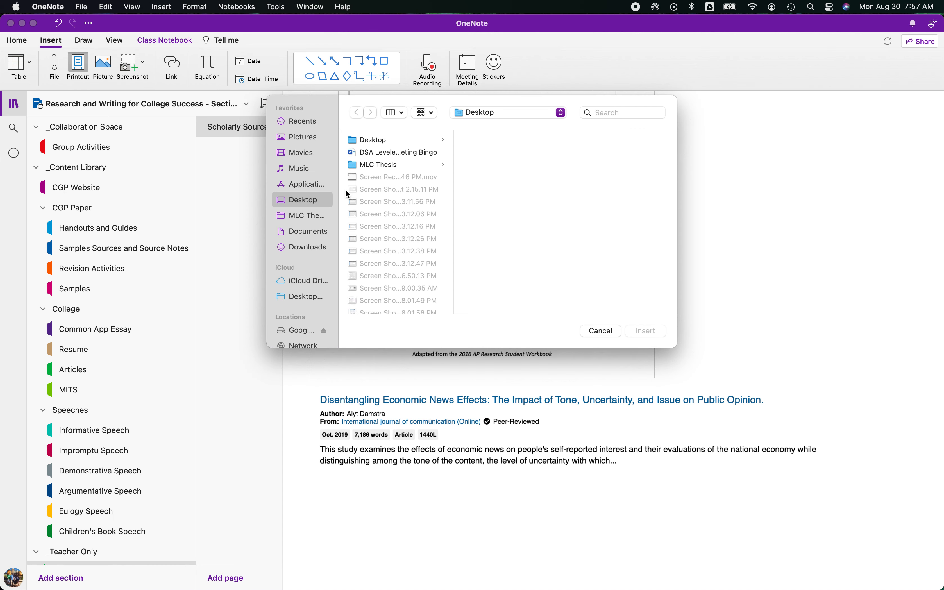
pyautogui.click(316, 250)
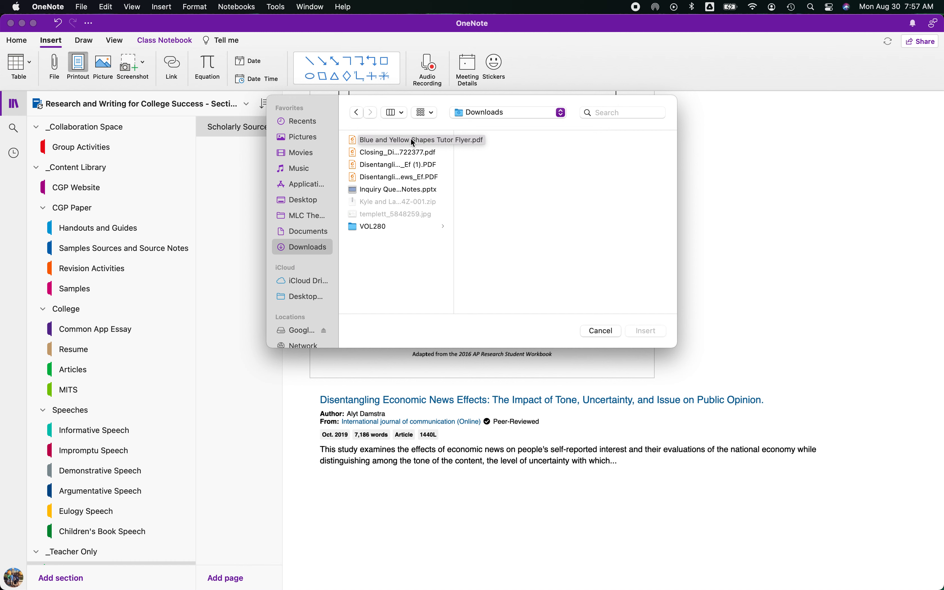
pyautogui.click(403, 178)
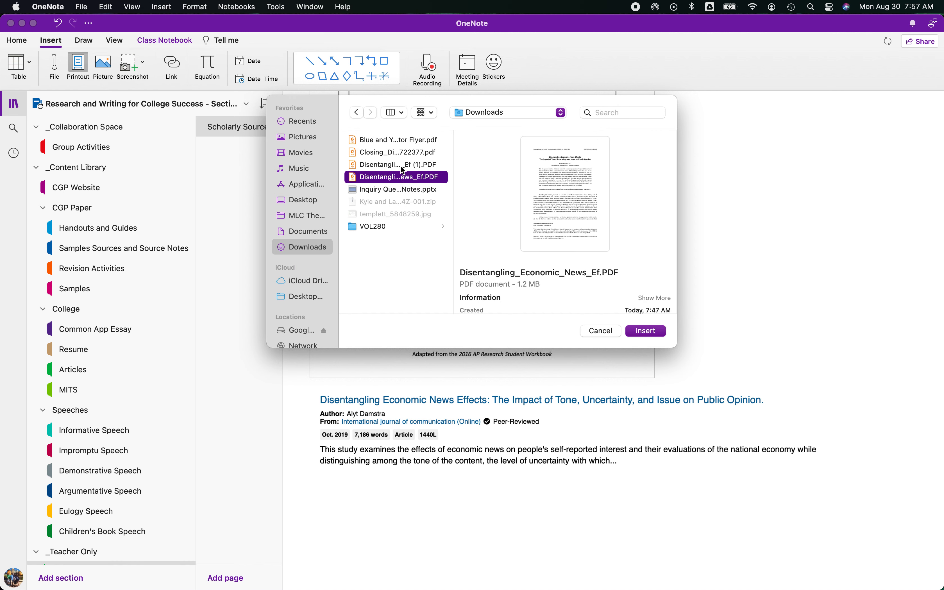
pyautogui.click(651, 330)
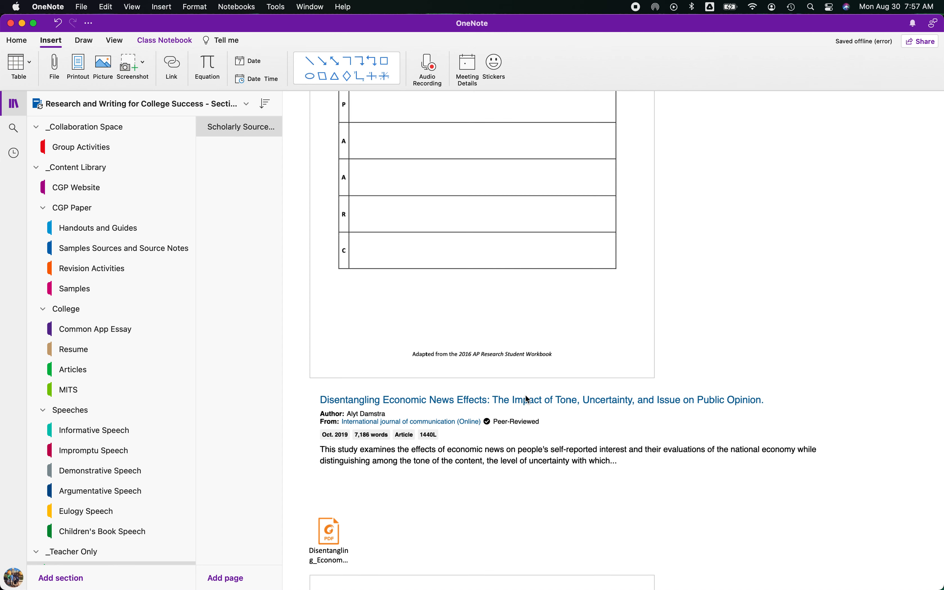
pyautogui.scroll(-15, 527, 399)
pyautogui.scroll(15, 527, 395)
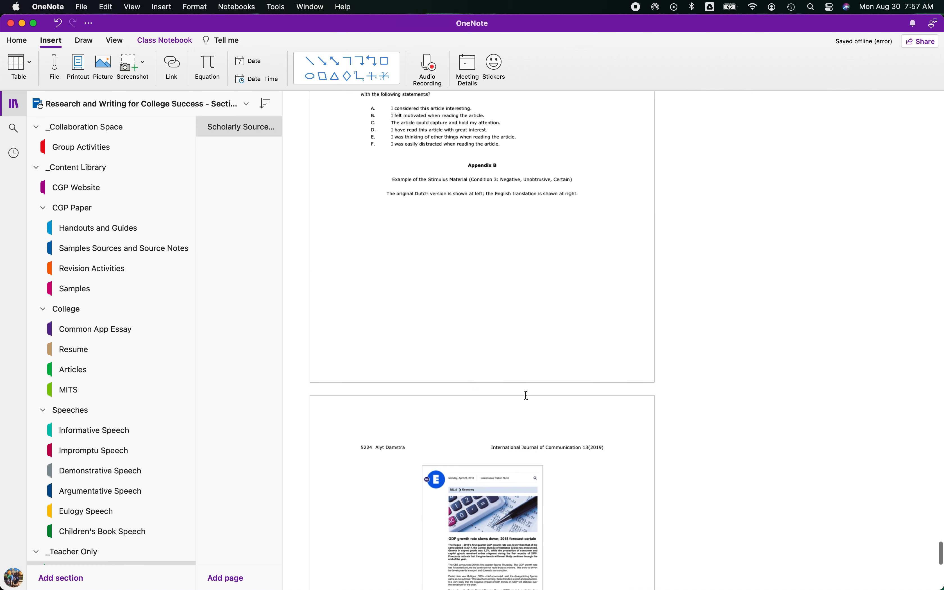
pyautogui.scroll(-10, 527, 395)
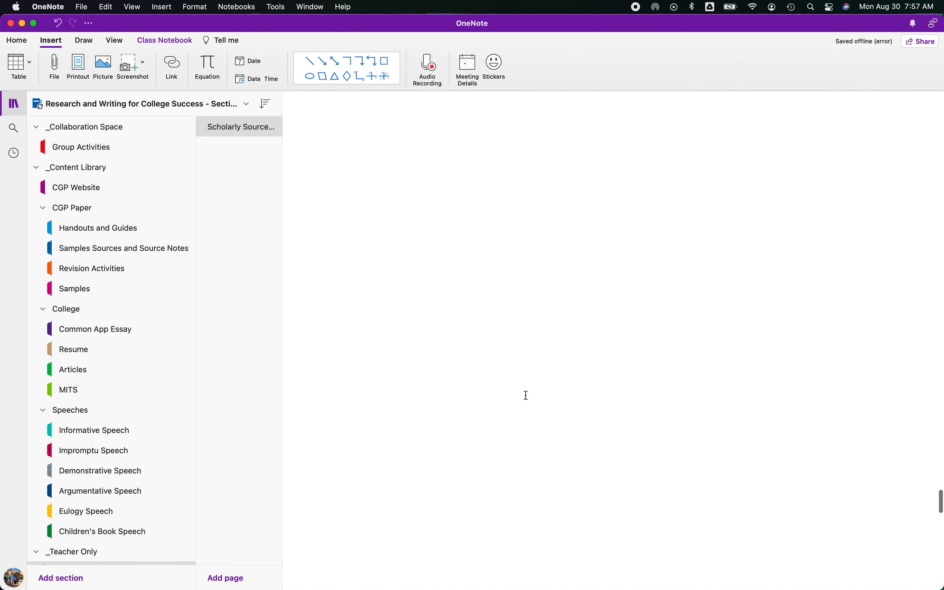
pyautogui.scroll(10, 526, 395)
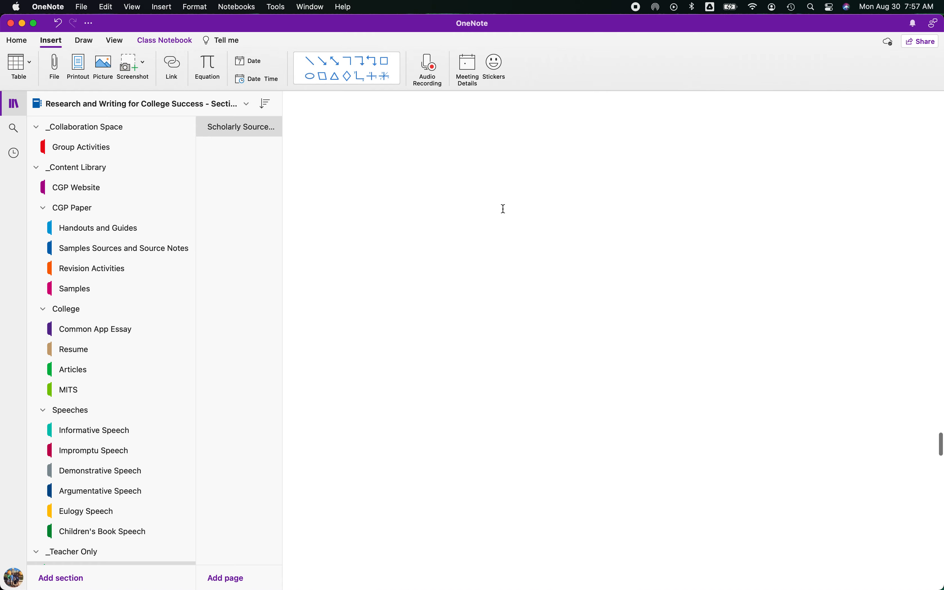
pyautogui.scroll(10, 503, 209)
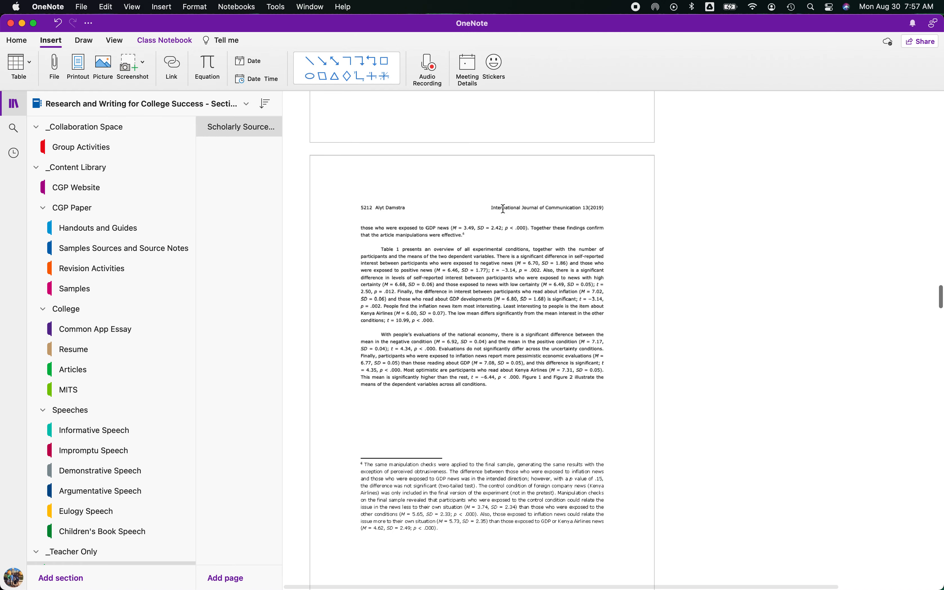
# Look back through the printout's pages up to the article screenshot and the opening page with the abstract.
pyautogui.scroll(10, 503, 209)
pyautogui.scroll(10, 503, 209)
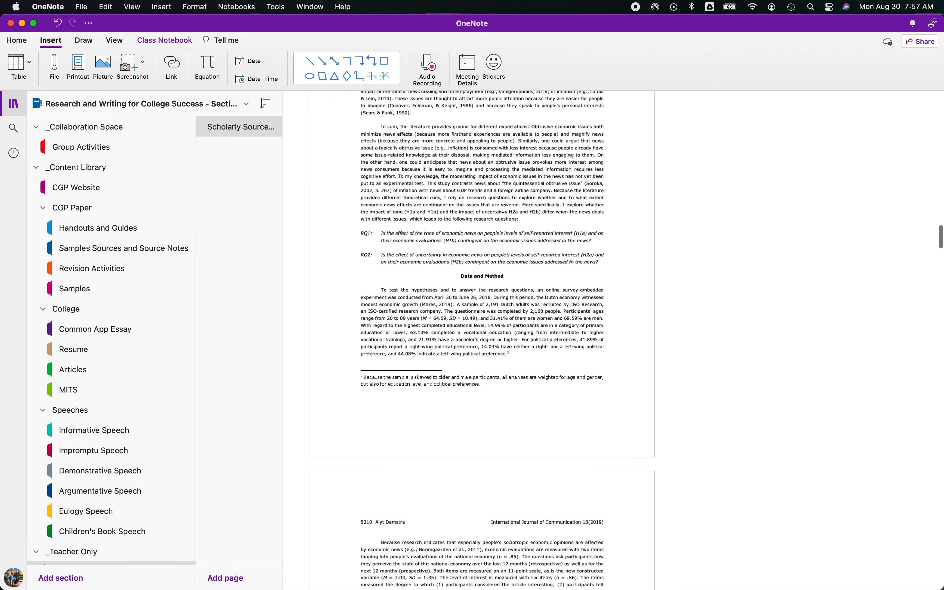
pyautogui.scroll(10, 503, 209)
pyautogui.scroll(20, 503, 209)
pyautogui.scroll(15, 504, 209)
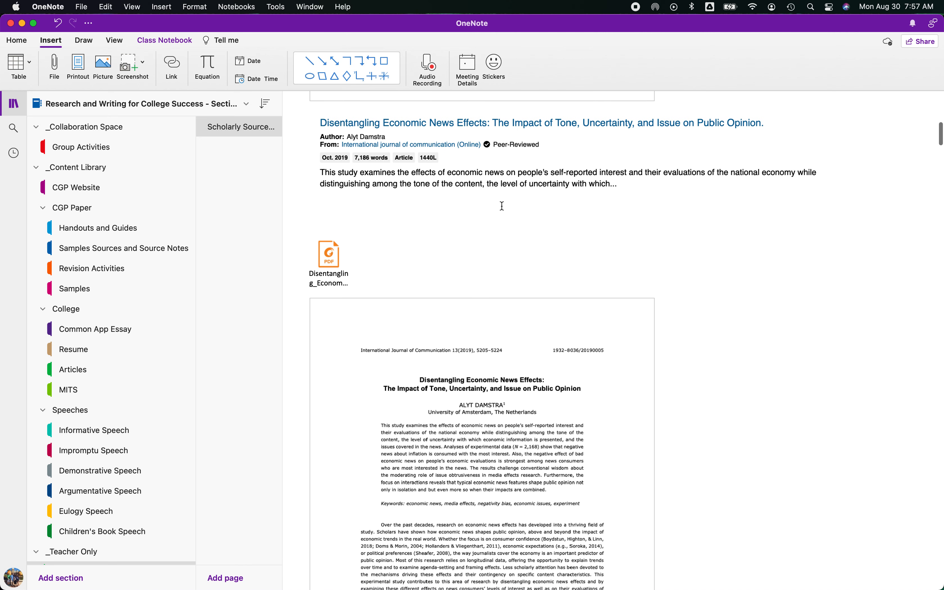
pyautogui.scroll(-2, 503, 207)
pyautogui.hscroll(1, 503, 207)
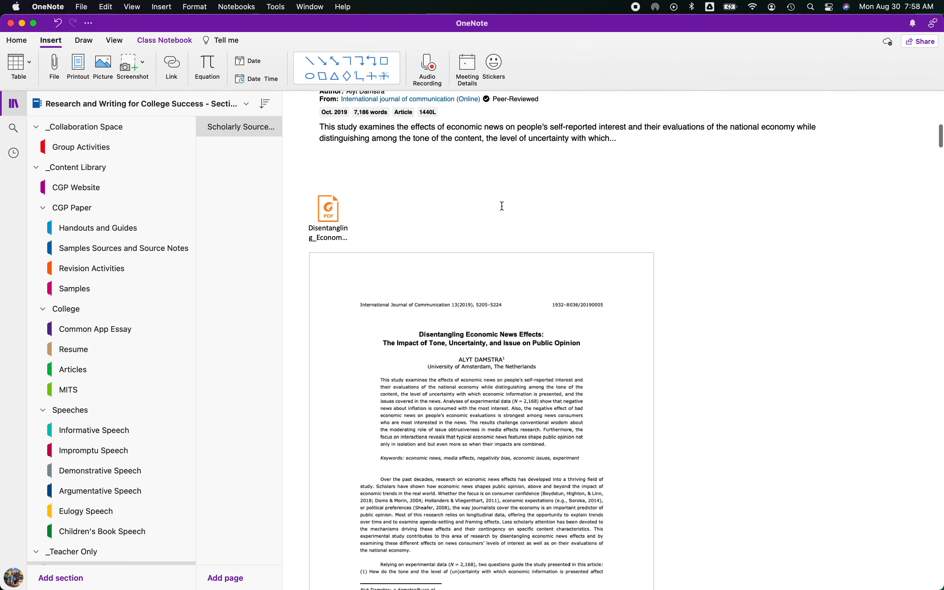
# Switch to the article's Gale page in Chrome to check its Lexile measure, and return to OneNote.
pyautogui.press('super+Tab')
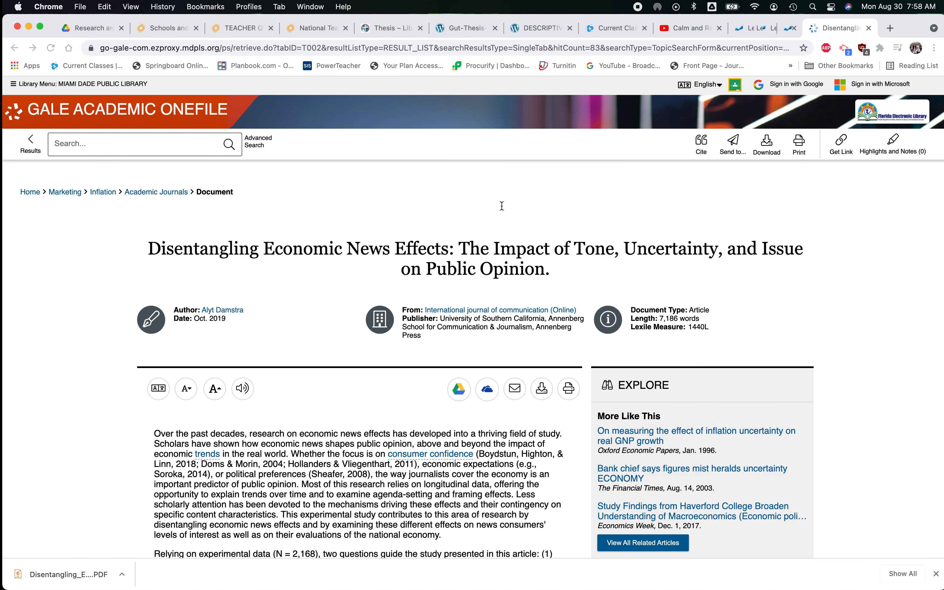
pyautogui.moveTo(687, 327); pyautogui.dragTo(705, 327)
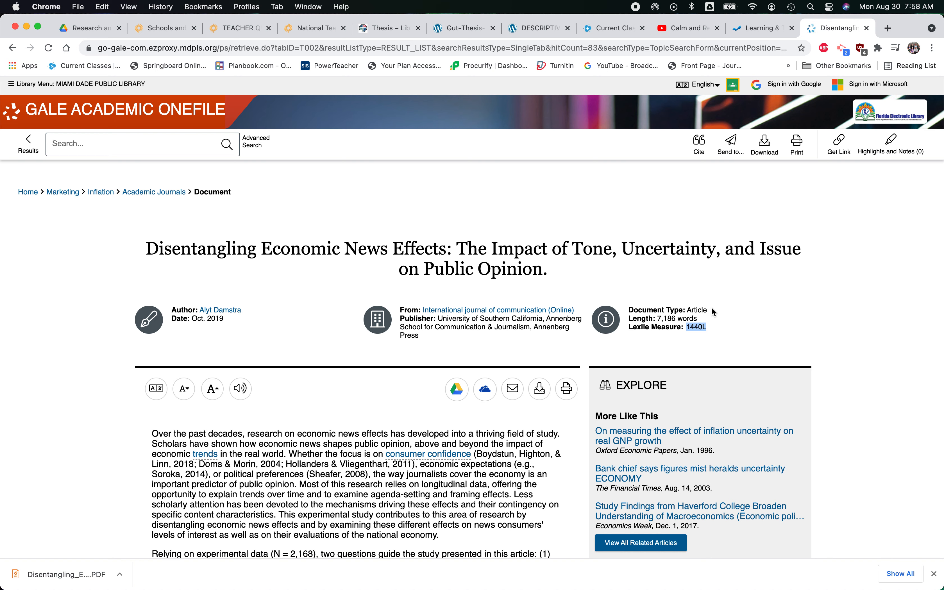
pyautogui.click(701, 329)
pyautogui.doubleClick(698, 327)
pyautogui.click(698, 327)
pyautogui.hscroll(-2, 698, 327)
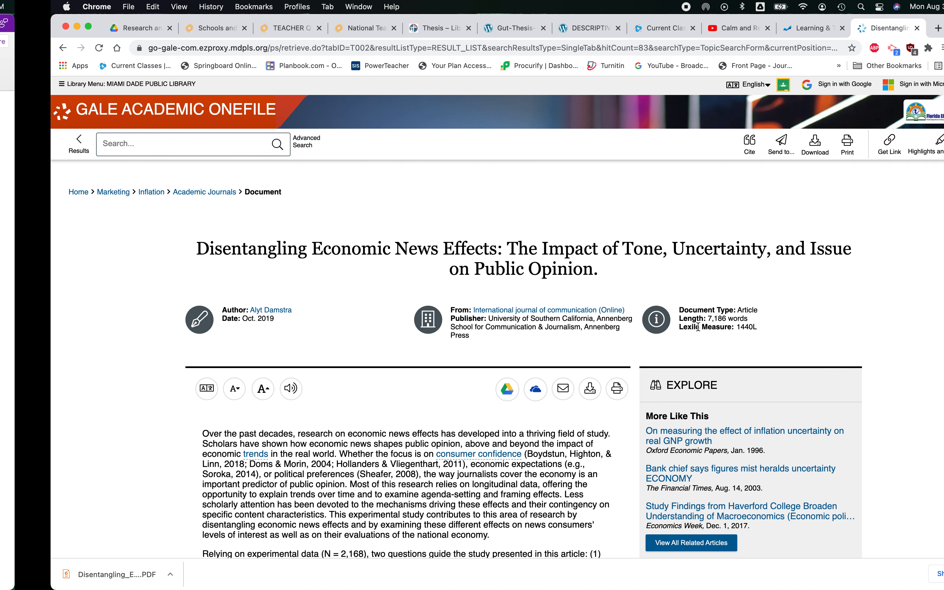
pyautogui.hscroll(-5, 698, 327)
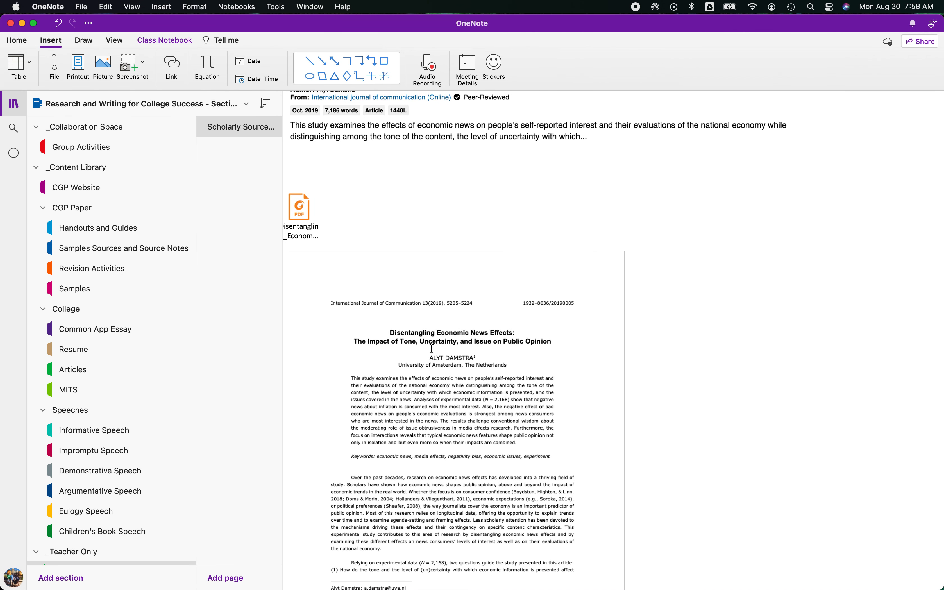
# Highlight in 5 mm yellow the sentence on page 5206 from "Put differently, people" through "exposed to positive economic information.".
pyautogui.scroll(5, 432, 348)
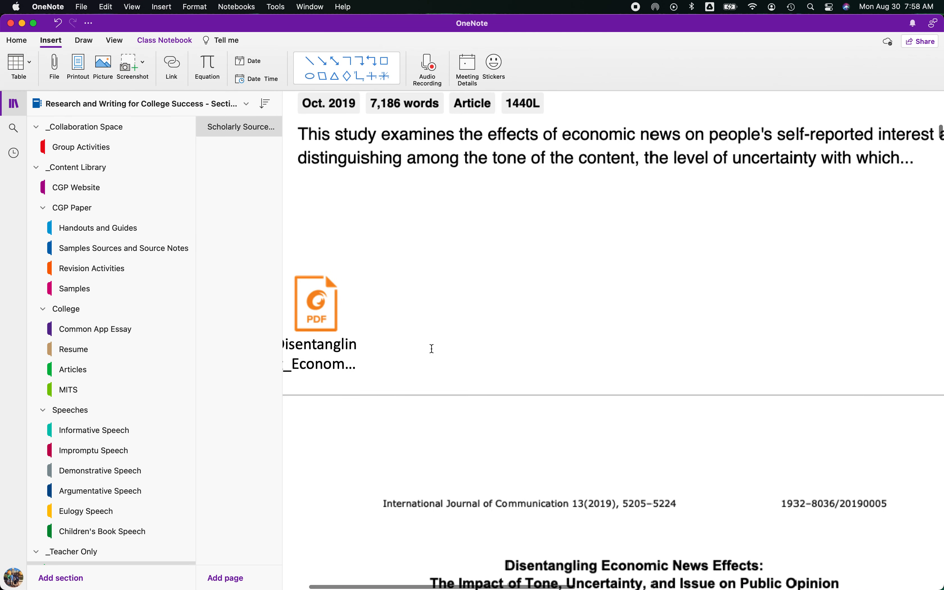
pyautogui.scroll(-5, 431, 351)
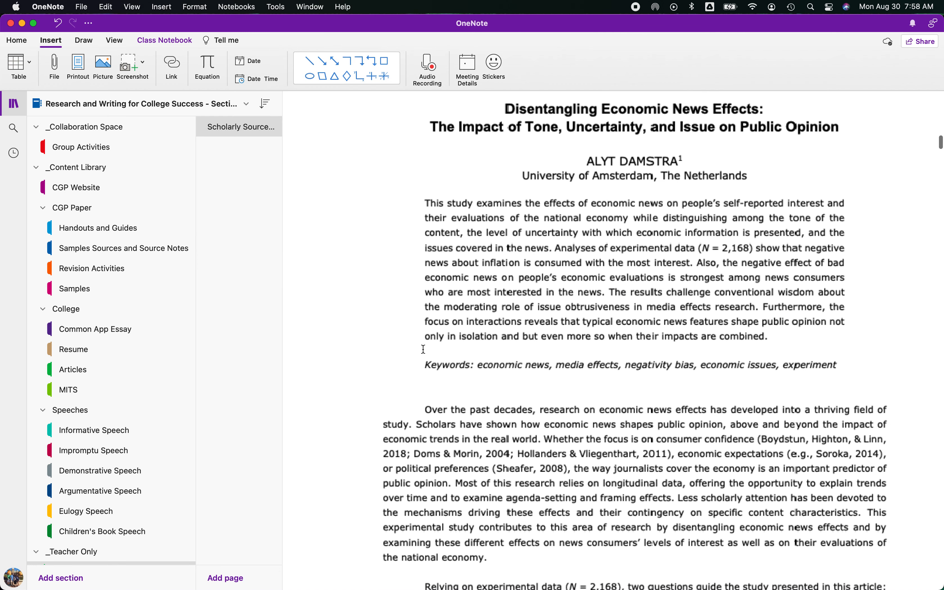
pyautogui.click(83, 42)
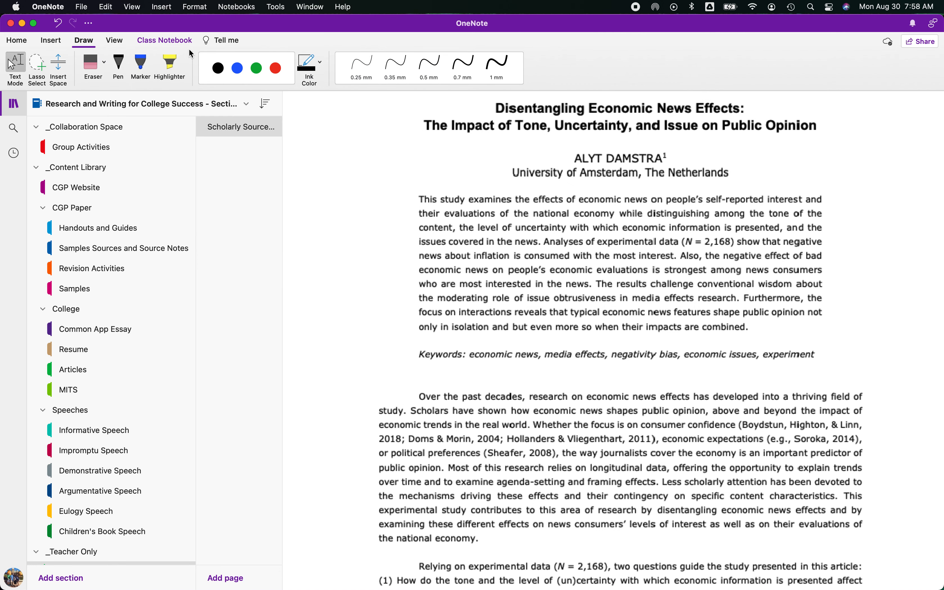
pyautogui.click(170, 65)
pyautogui.scroll(-5, 438, 287)
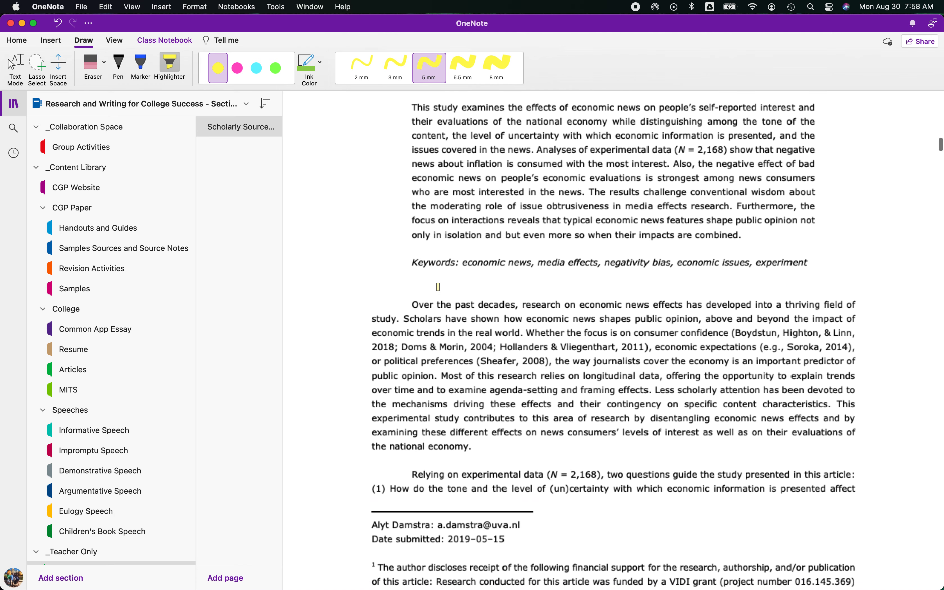
pyautogui.scroll(-3, 439, 287)
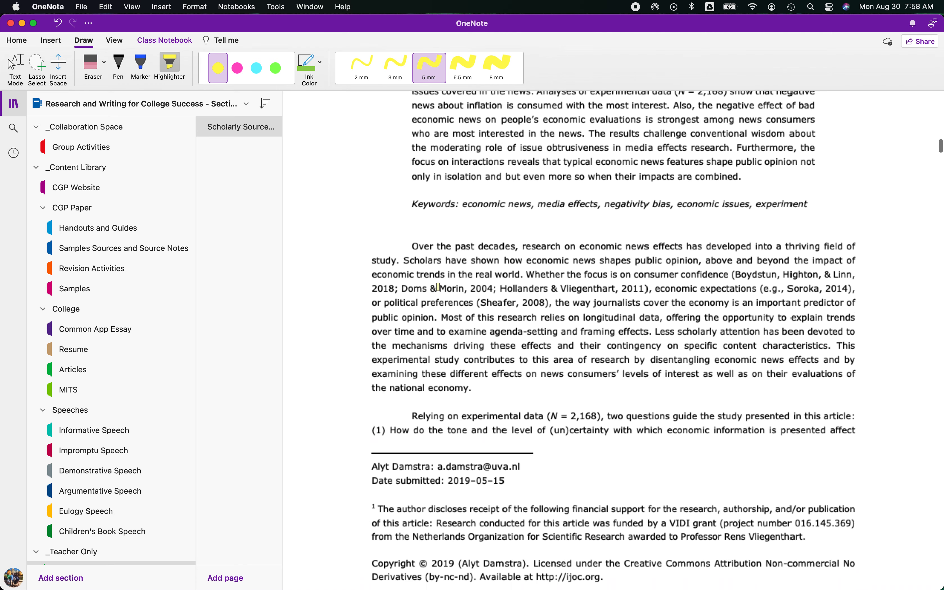
pyautogui.scroll(-20, 491, 350)
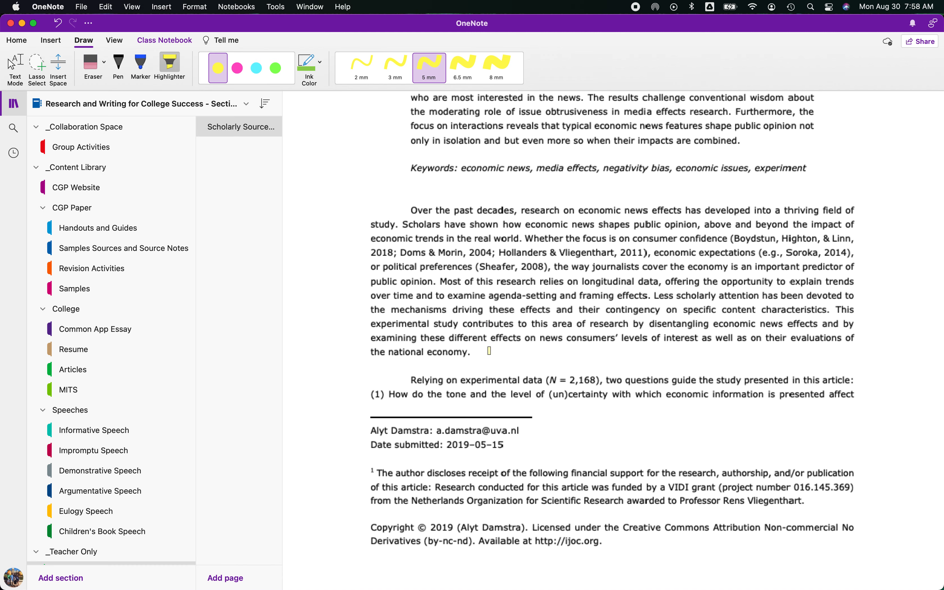
pyautogui.scroll(-15, 490, 350)
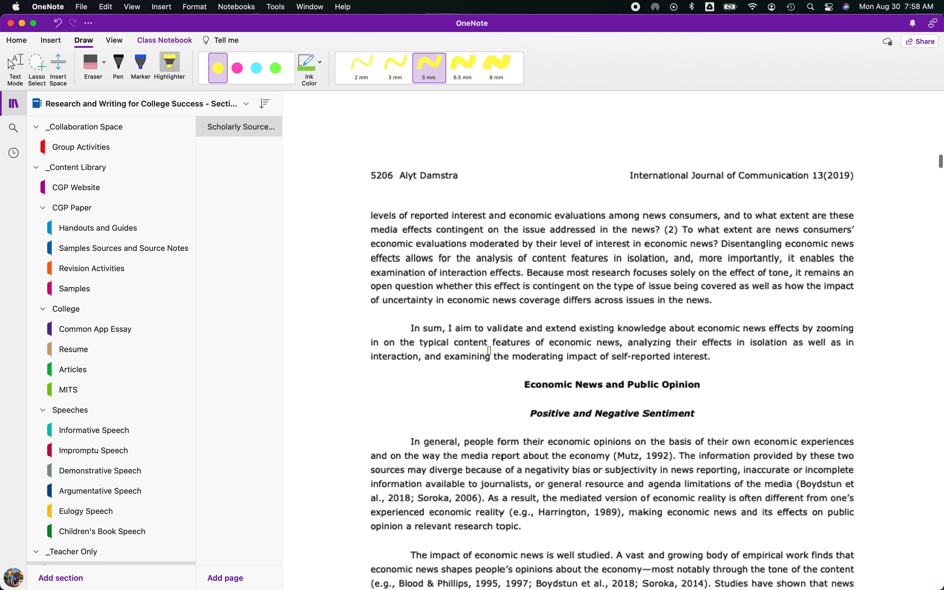
pyautogui.scroll(-4, 491, 350)
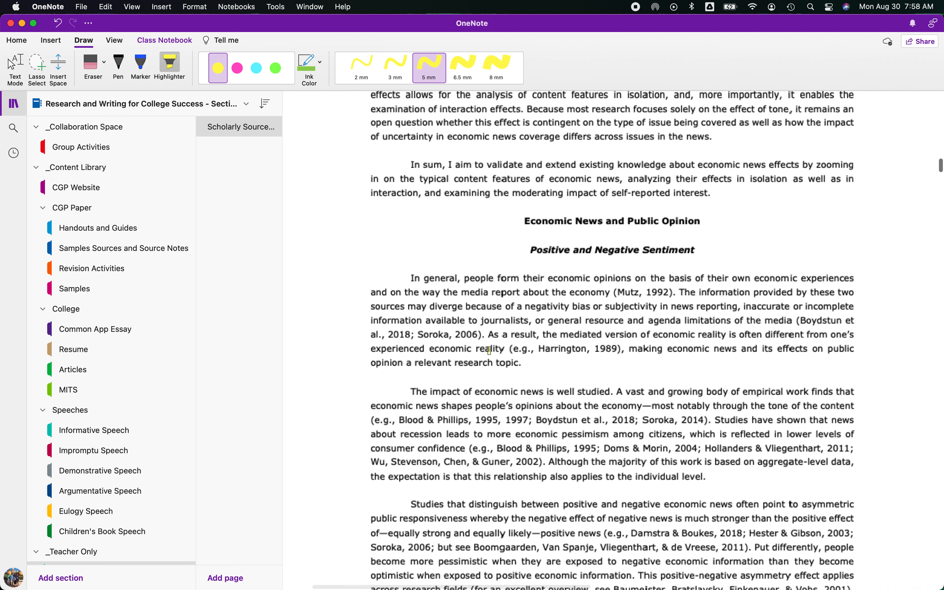
pyautogui.scroll(-8, 491, 350)
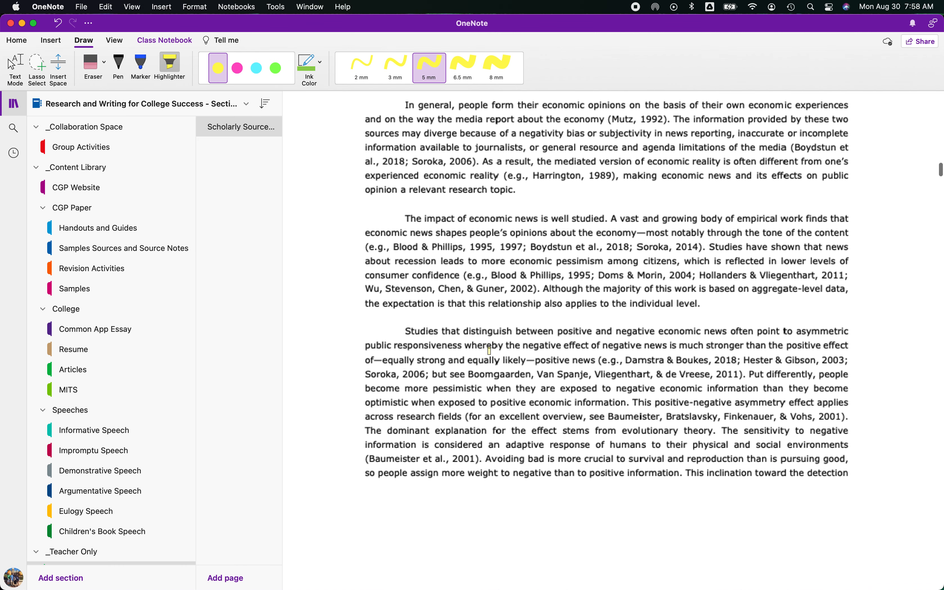
pyautogui.hscroll(1, 489, 351)
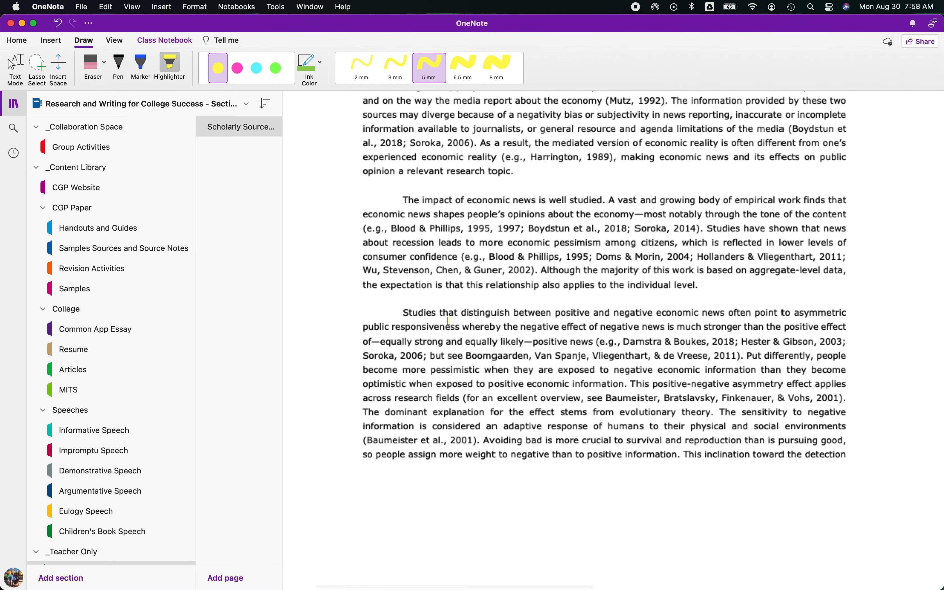
pyautogui.scroll(-3, 412, 312)
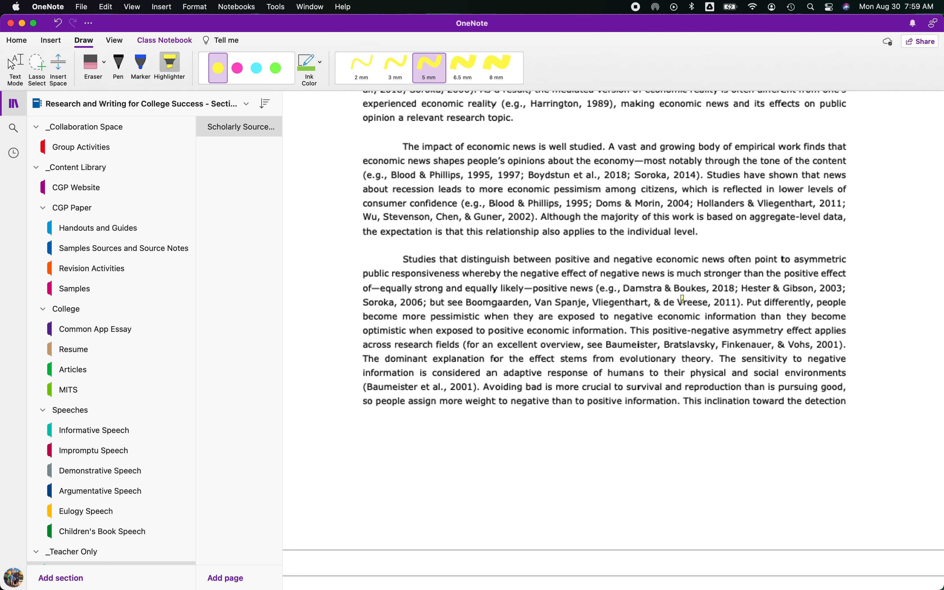
pyautogui.scroll(-1, 746, 304)
pyautogui.moveTo(744, 283); pyautogui.dragTo(850, 282)
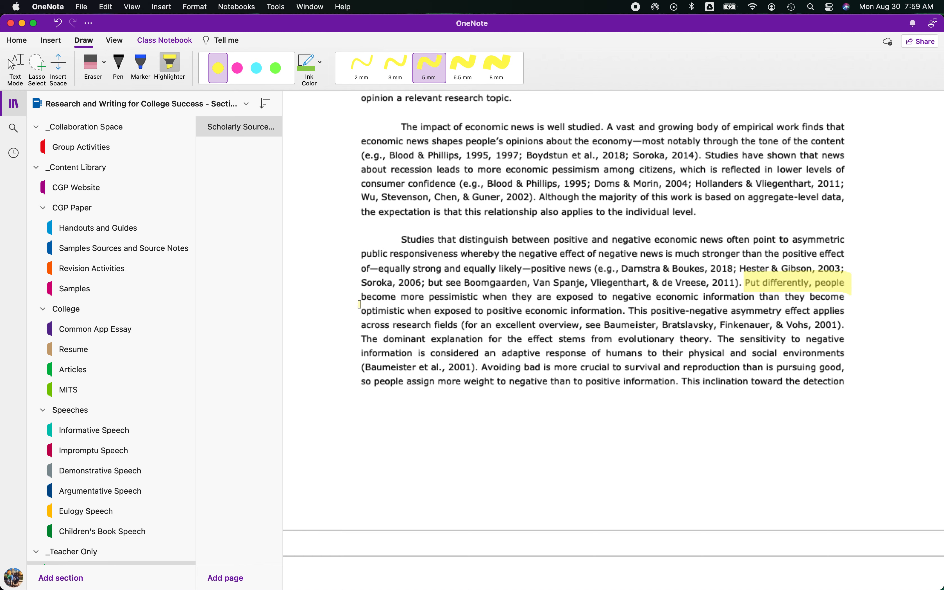
pyautogui.moveTo(363, 300)
pyautogui.mouseDown()
pyautogui.moveTo(577, 292)
pyautogui.moveTo(853, 297)
pyautogui.mouseUp()
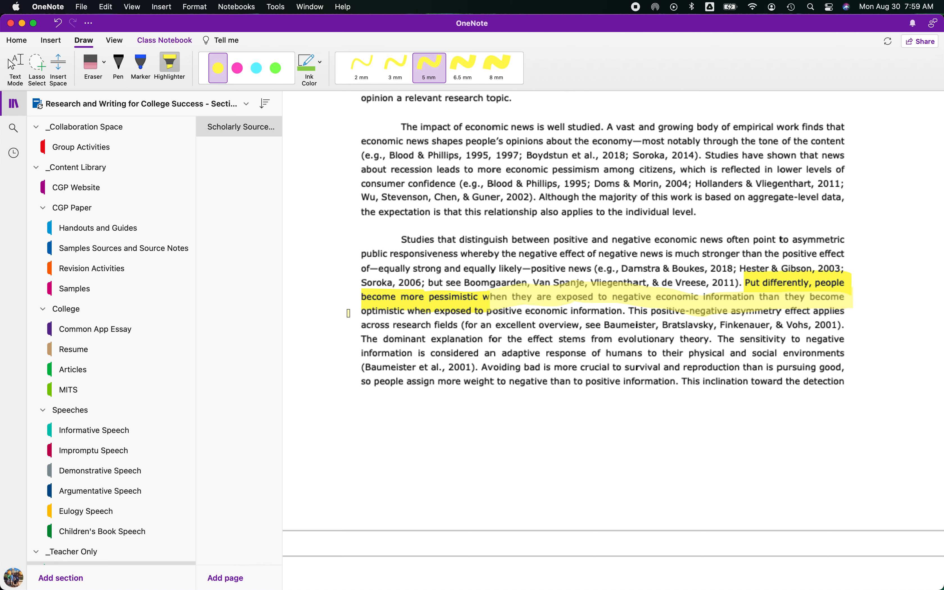
pyautogui.moveTo(349, 315); pyautogui.dragTo(448, 298)
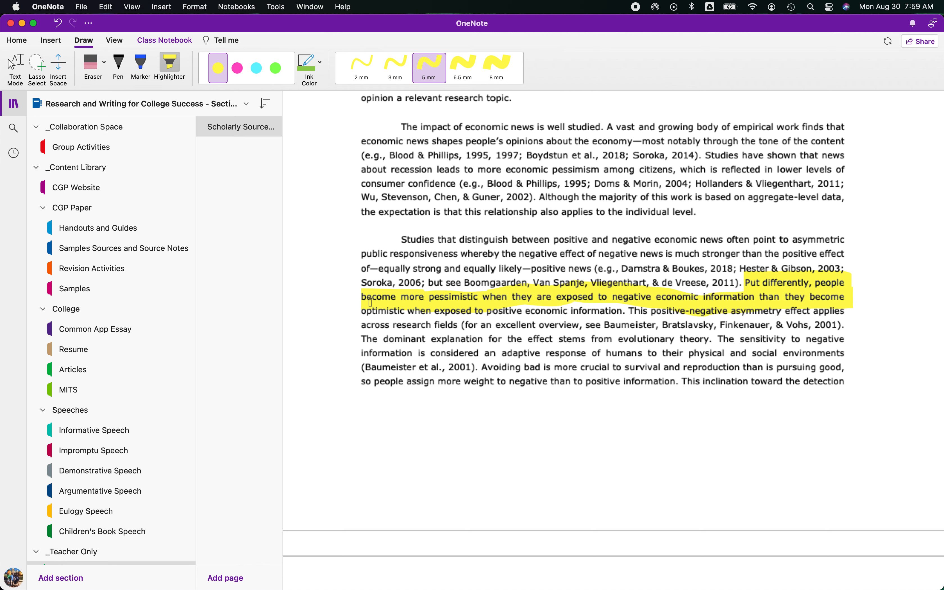
pyautogui.moveTo(392, 311); pyautogui.dragTo(625, 311)
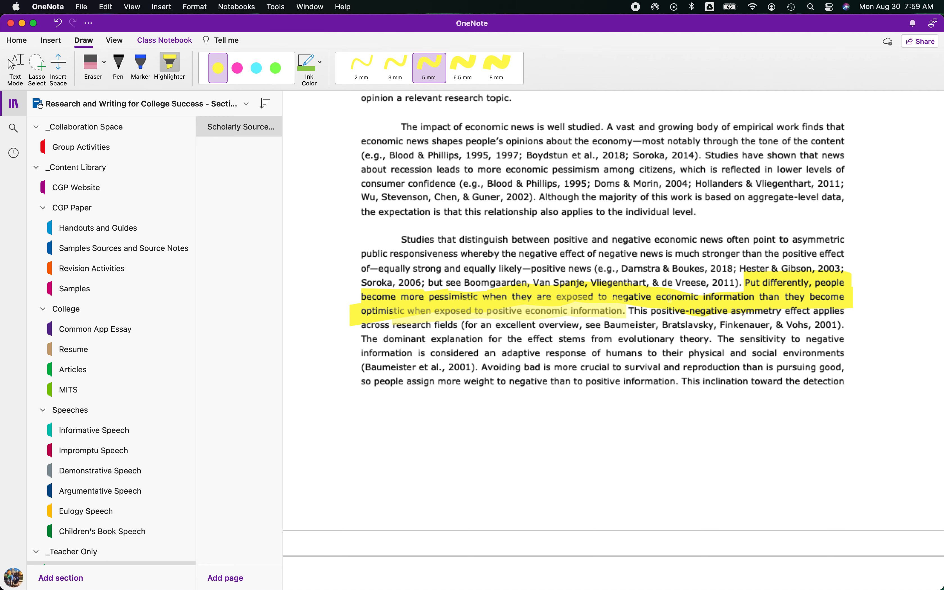
# In text mode, write beside the highlighted sentence: "Typically speaking, negative economic news makes humans more pessimistic than positive news makes them optimistic.".
pyautogui.hscroll(3, 732, 282)
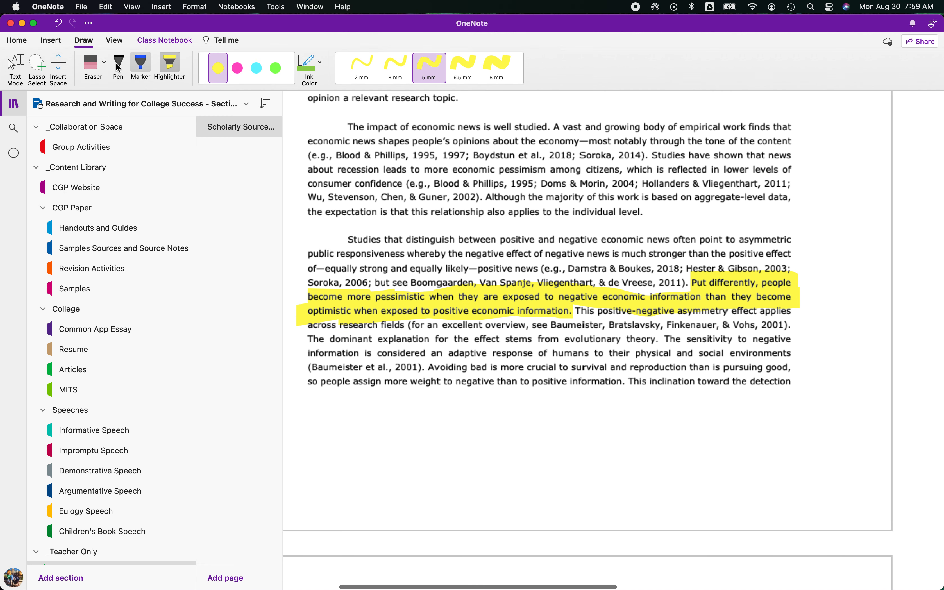
pyautogui.click(14, 66)
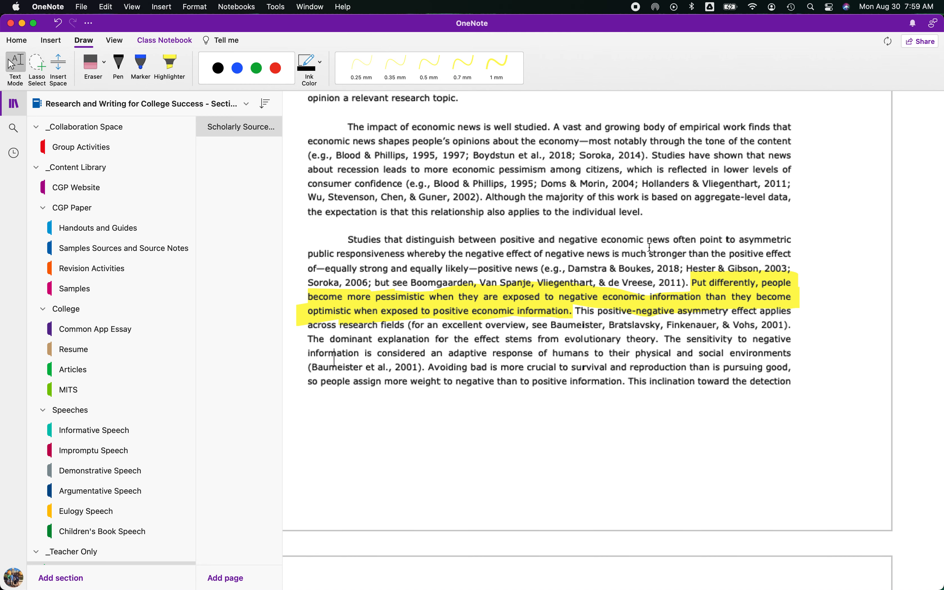
pyautogui.hscroll(3, 649, 247)
pyautogui.hscroll(2, 649, 247)
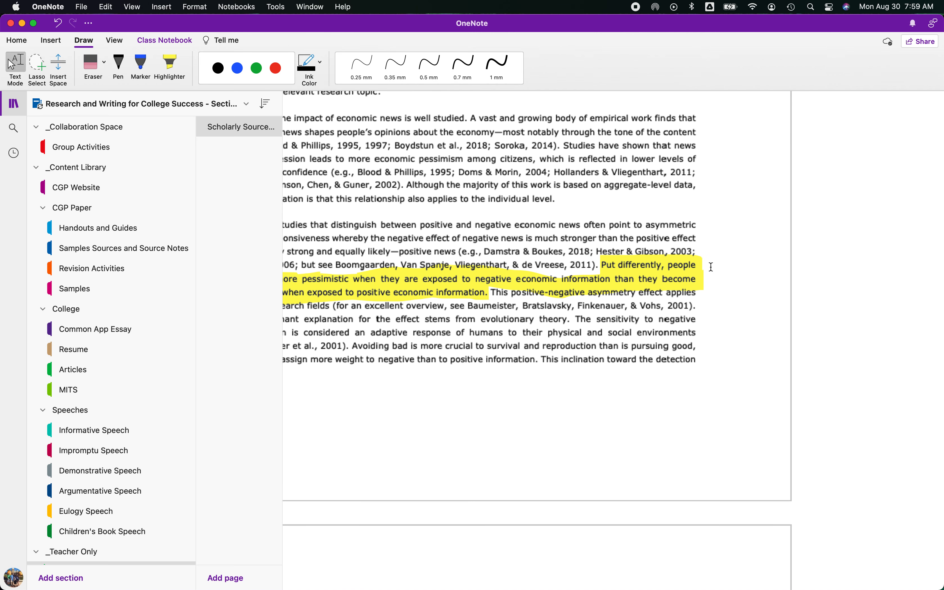
pyautogui.hscroll(-3, 711, 267)
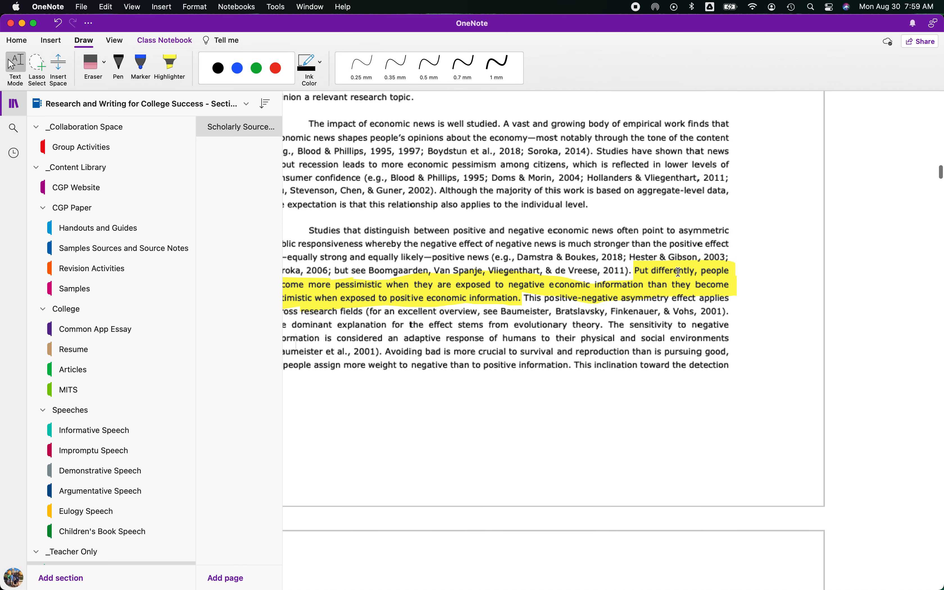
pyautogui.hscroll(-3, 678, 272)
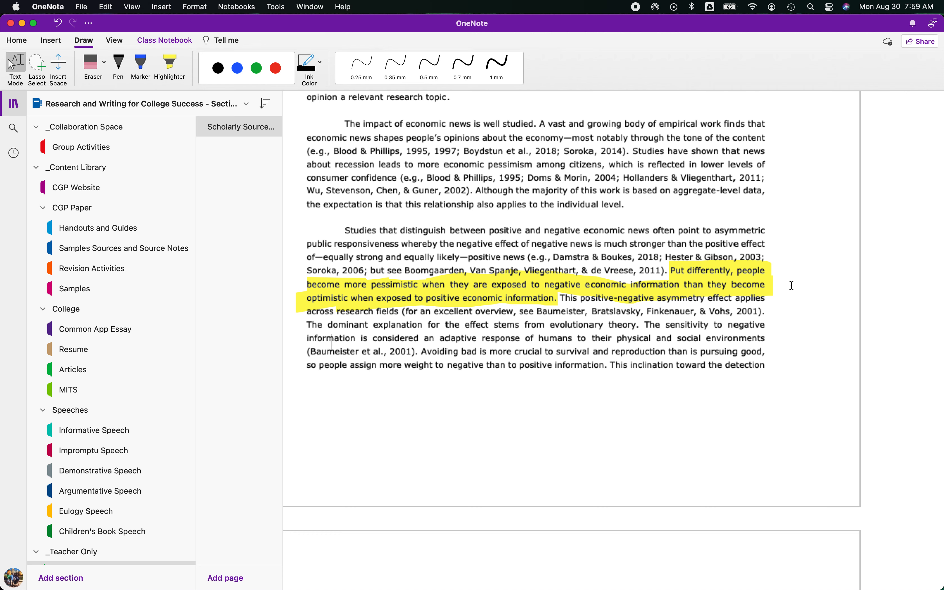
pyautogui.click(780, 266)
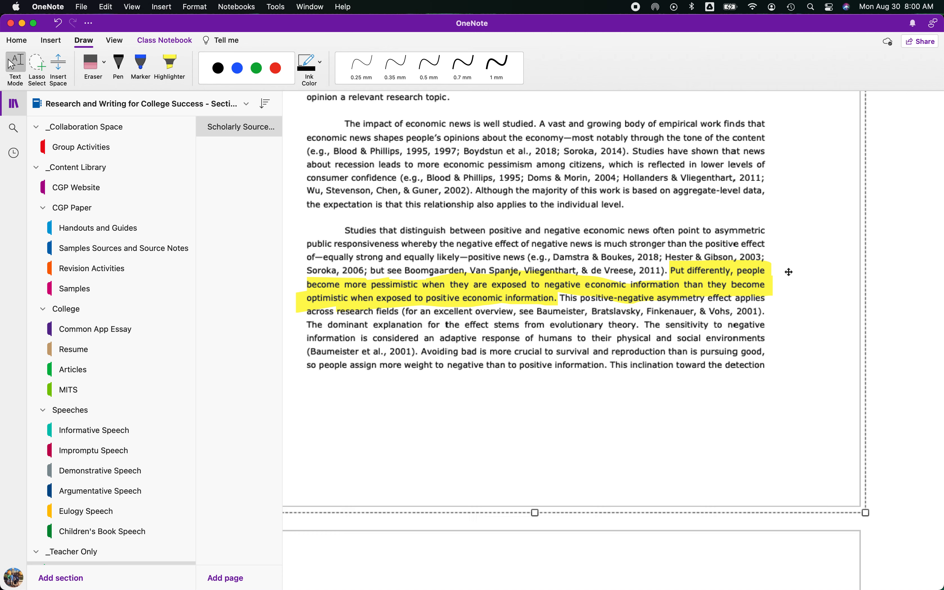
pyautogui.click(785, 267)
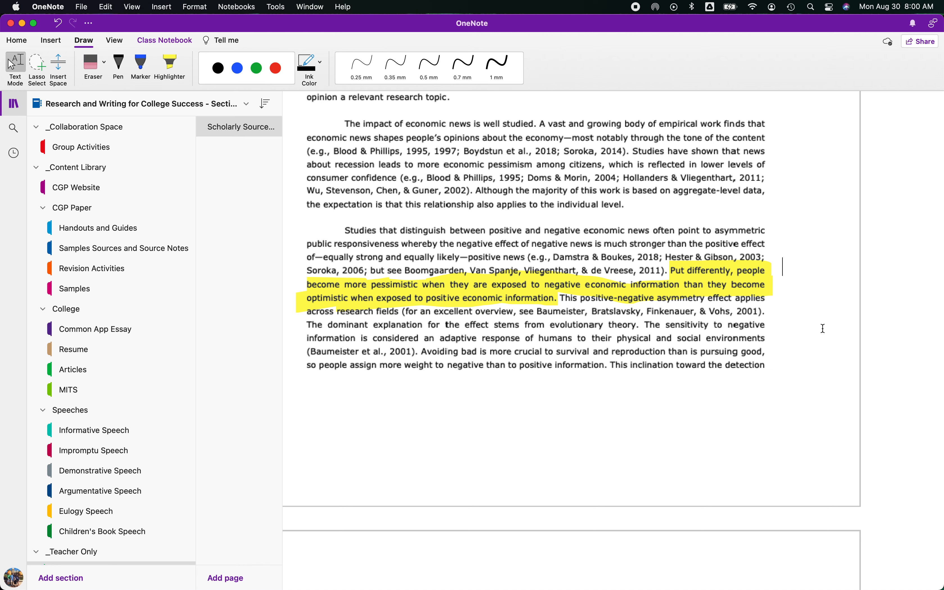
pyautogui.write('Ty')
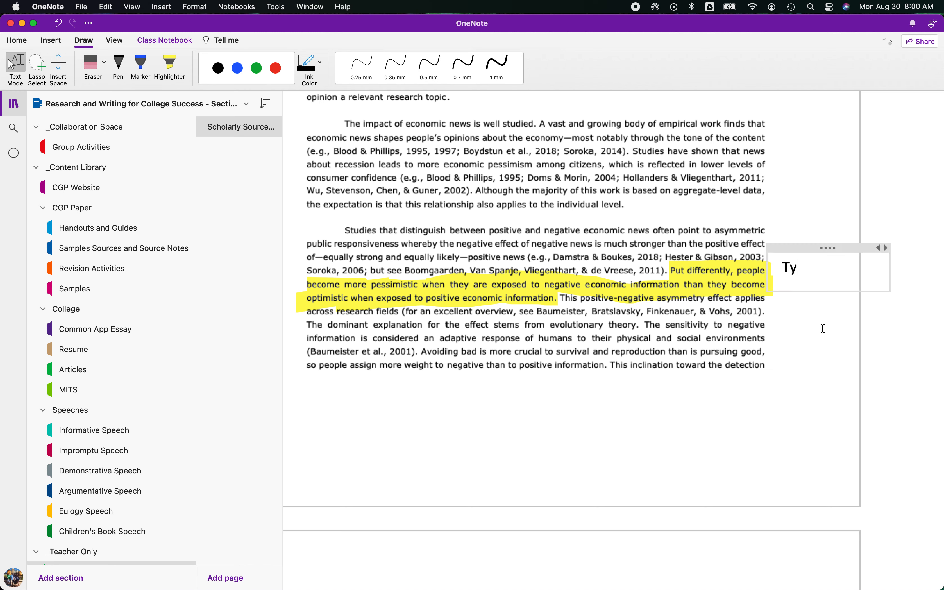
pyautogui.write('pically speaking,')
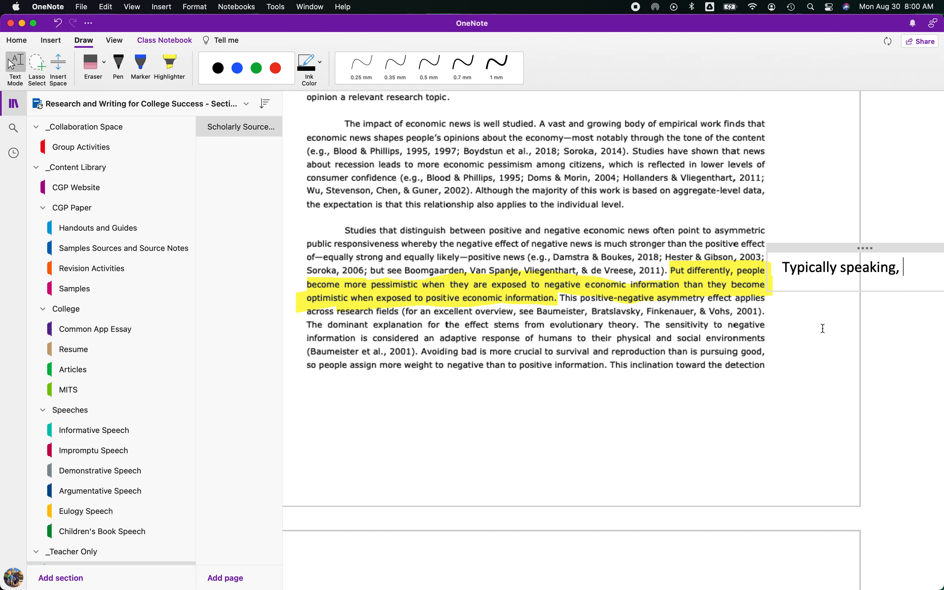
pyautogui.write(' negative economic ne')
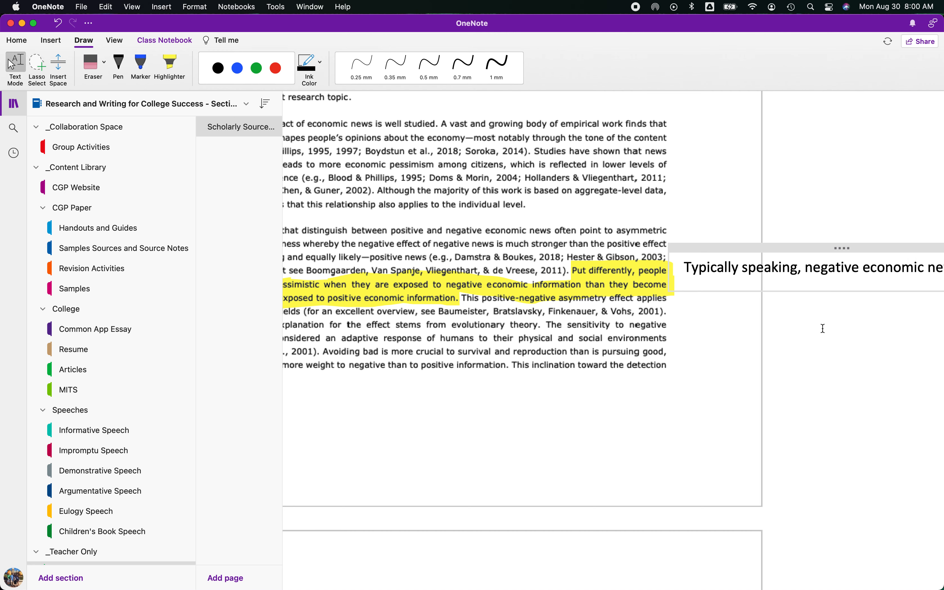
pyautogui.write('ws makes ')
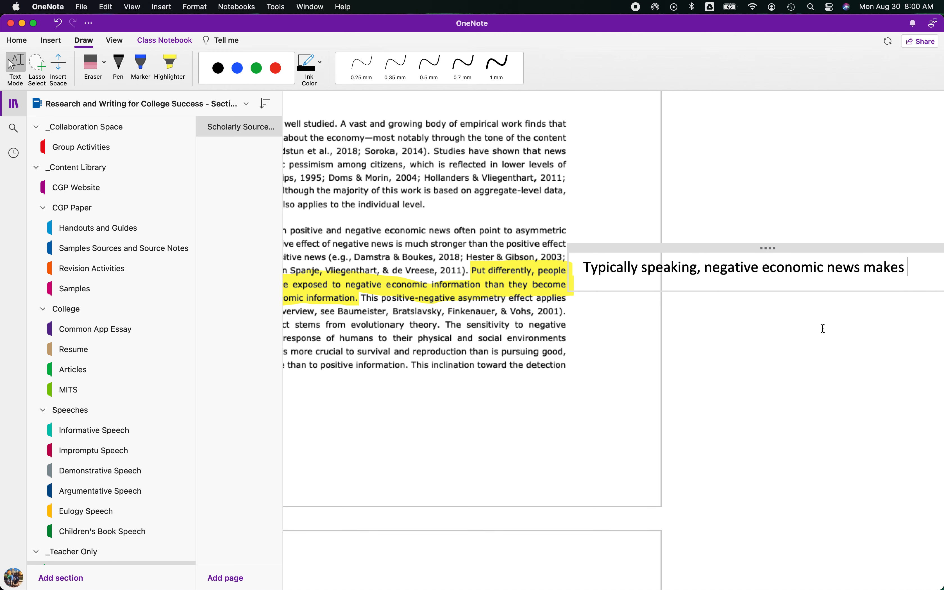
pyautogui.write('huma')
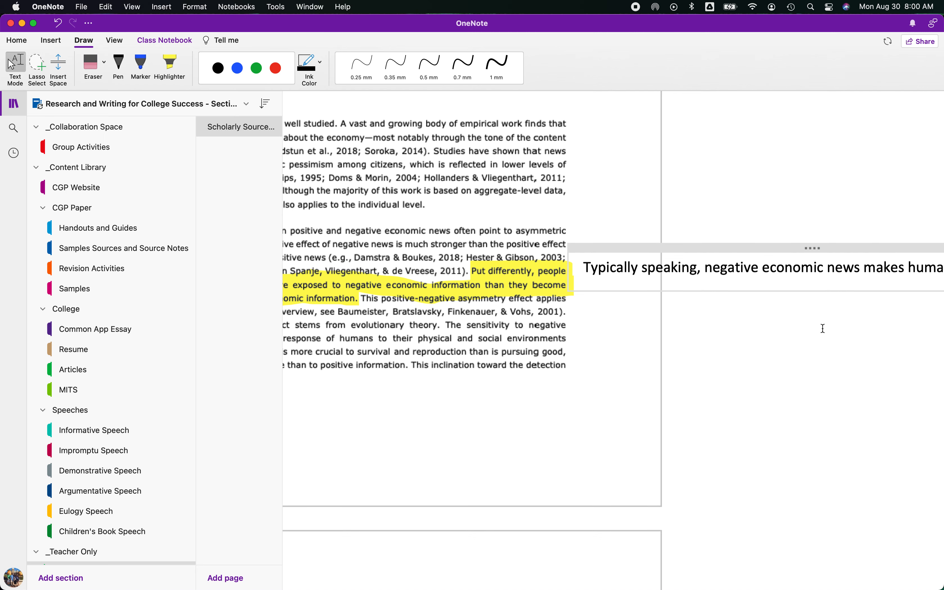
pyautogui.write('ns more pessimistic than positive new')
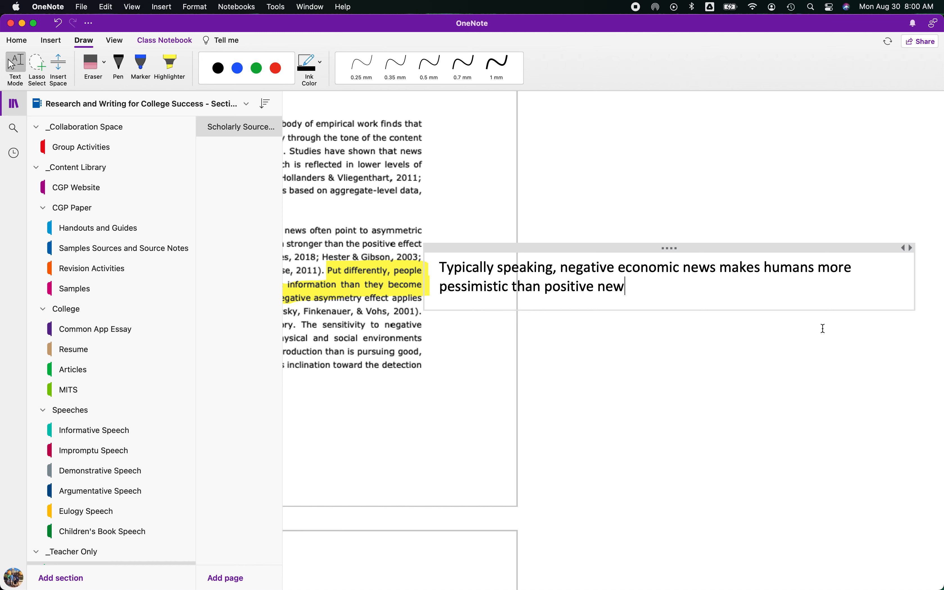
pyautogui.write('s makes them popt')
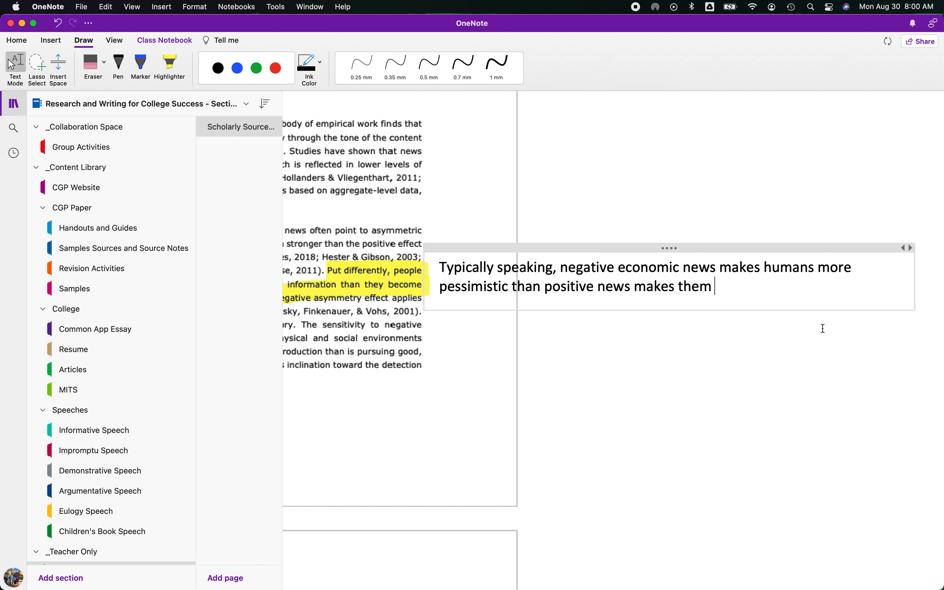
pyautogui.press('BackSpace')
pyautogui.press('BackSpace')
pyautogui.press('BackSpace')
pyautogui.press('BackSpace')
pyautogui.write('optimistic.')
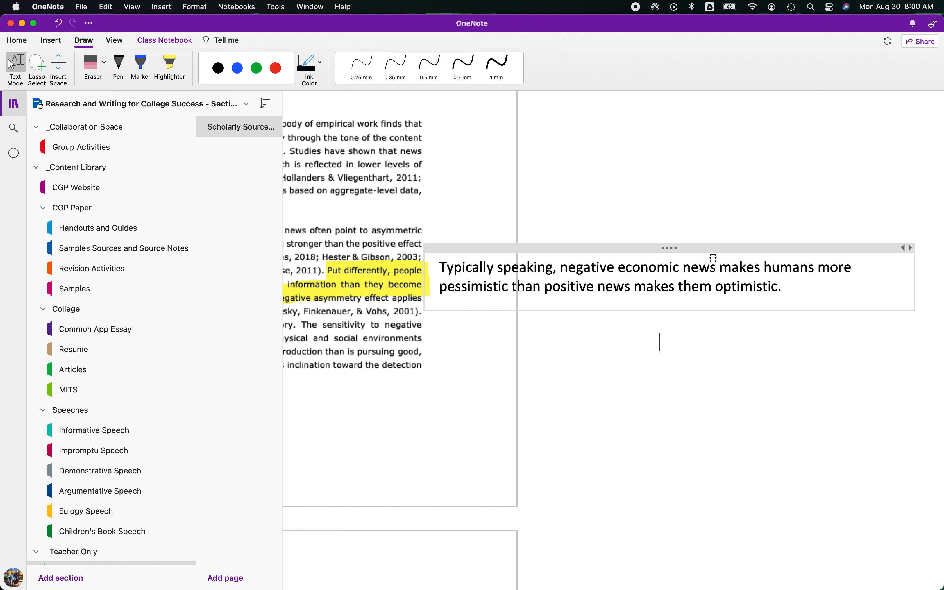
# Narrow the margin note's container so that its text wraps onto four lines beside the highlighted sentence.
pyautogui.moveTo(702, 257); pyautogui.dragTo(689, 255)
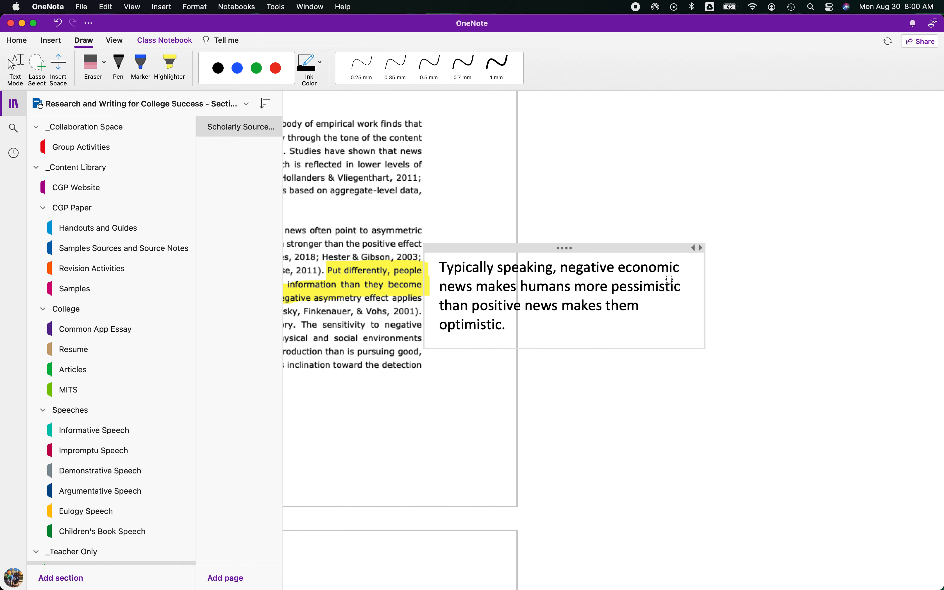
pyautogui.click(514, 324)
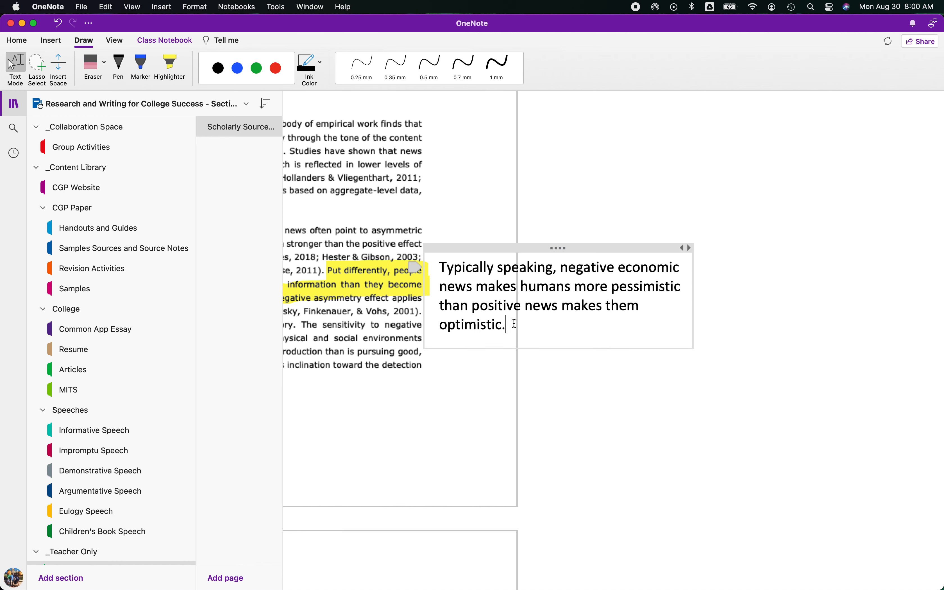
pyautogui.hscroll(-5, 515, 324)
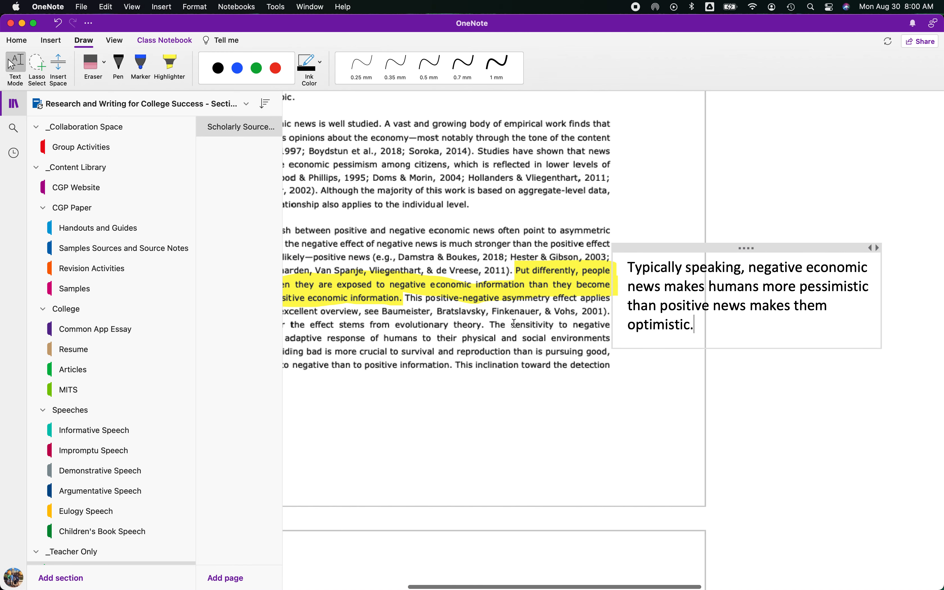
pyautogui.scroll(-2, 513, 323)
pyautogui.hscroll(-3, 513, 324)
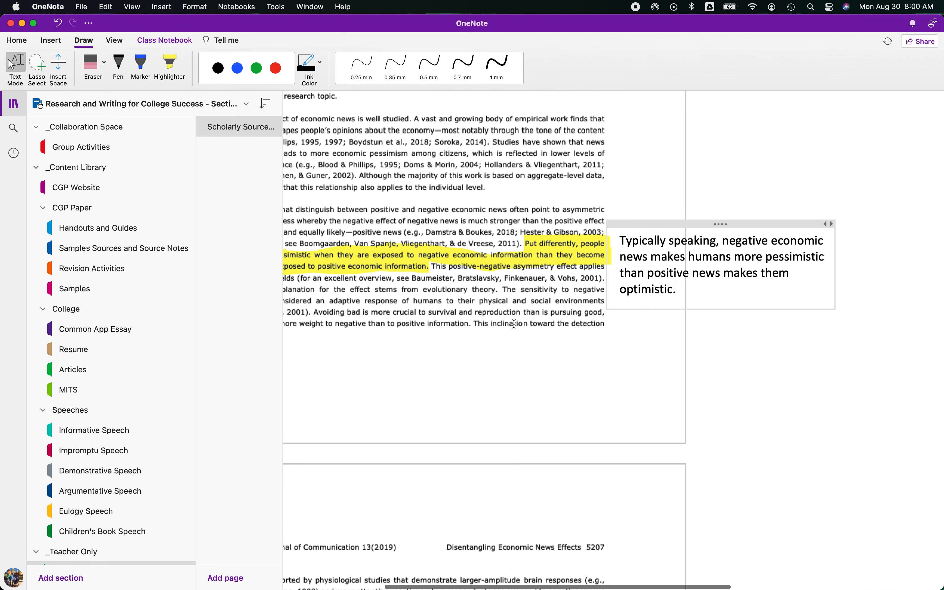
pyautogui.hscroll(-1, 513, 323)
pyautogui.scroll(2, 514, 324)
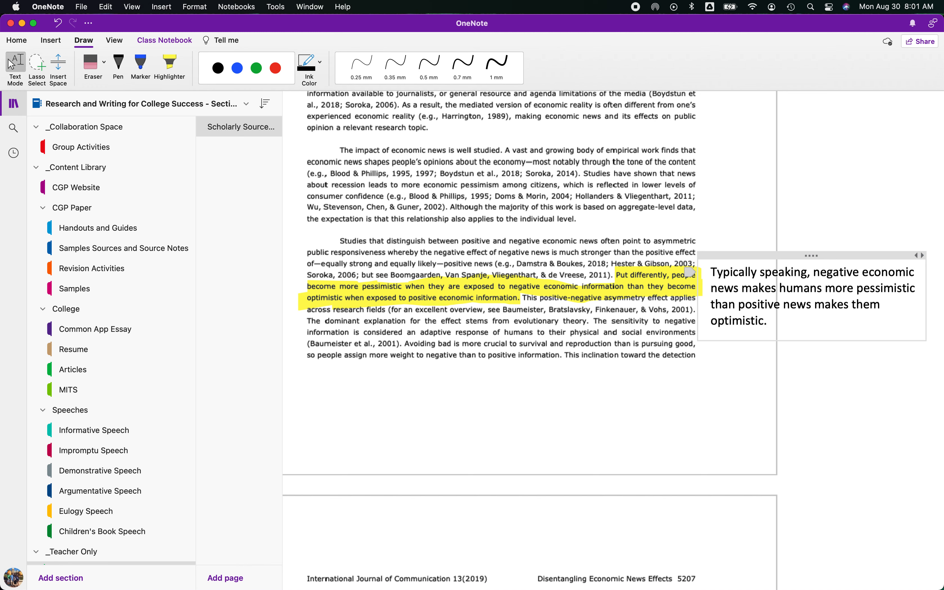
# Add two blank lines below the margin note's text and return to the end of its sentence.
pyautogui.press('Return')
pyautogui.press('Return')
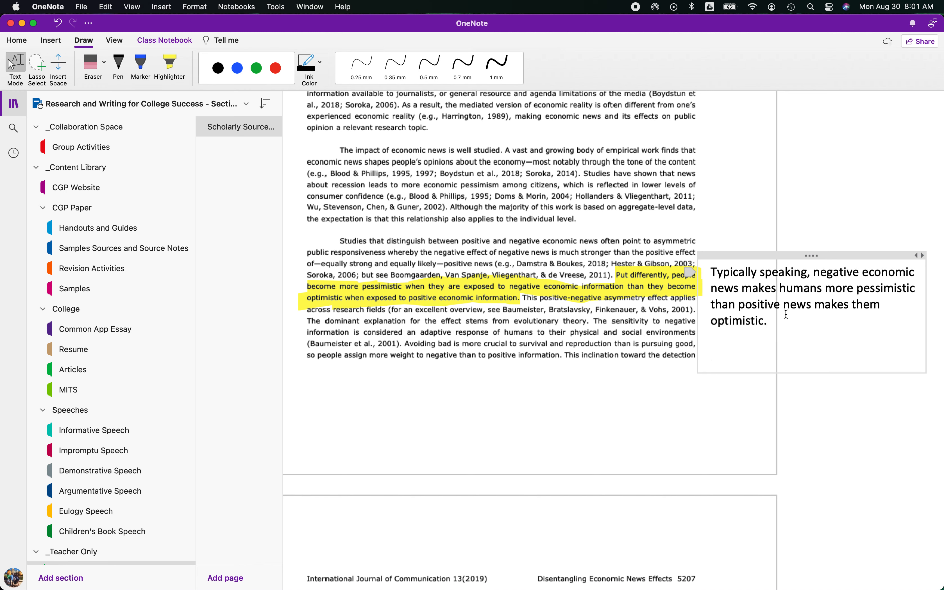
pyautogui.click(767, 315)
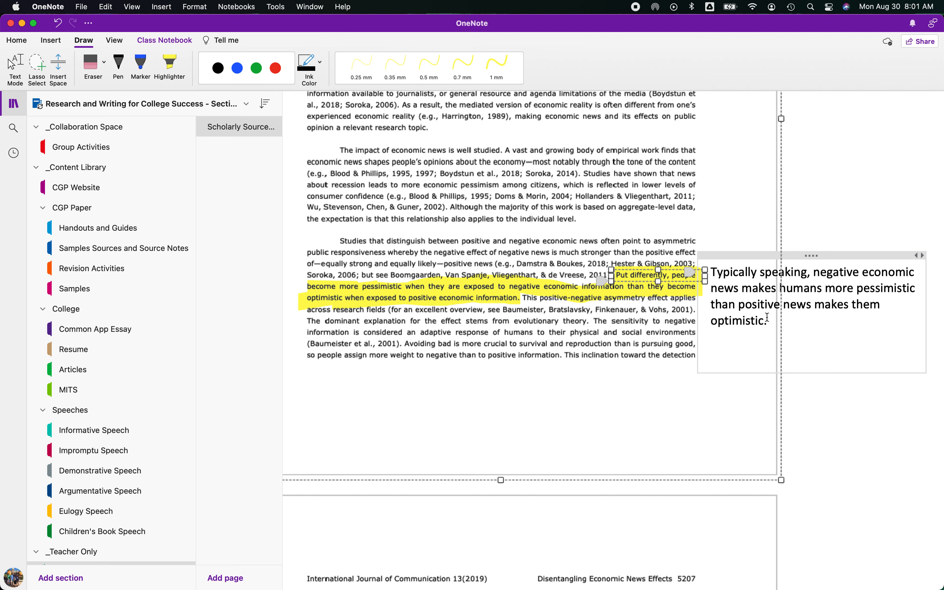
pyautogui.click(812, 327)
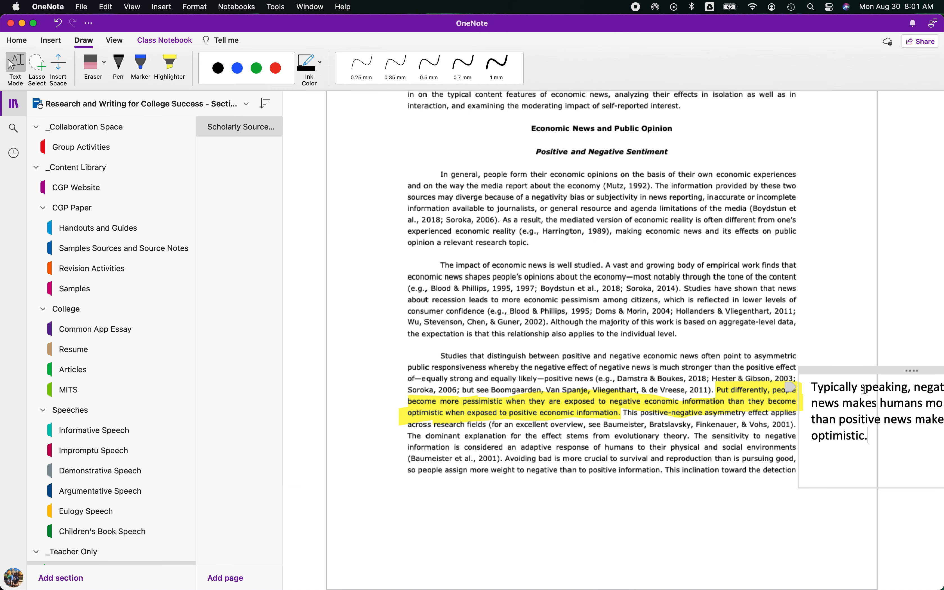
# Select the whole paraphrase in the margin note and copy it.
pyautogui.hscroll(3, 865, 389)
pyautogui.doubleClick(814, 420)
pyautogui.click(814, 420)
pyautogui.tripleClick(803, 405)
pyautogui.press('super+c')
# Look up the author's name in the article screenshot above the printout and return to the margin note on page 5206.
pyautogui.scroll(20, 429, 389)
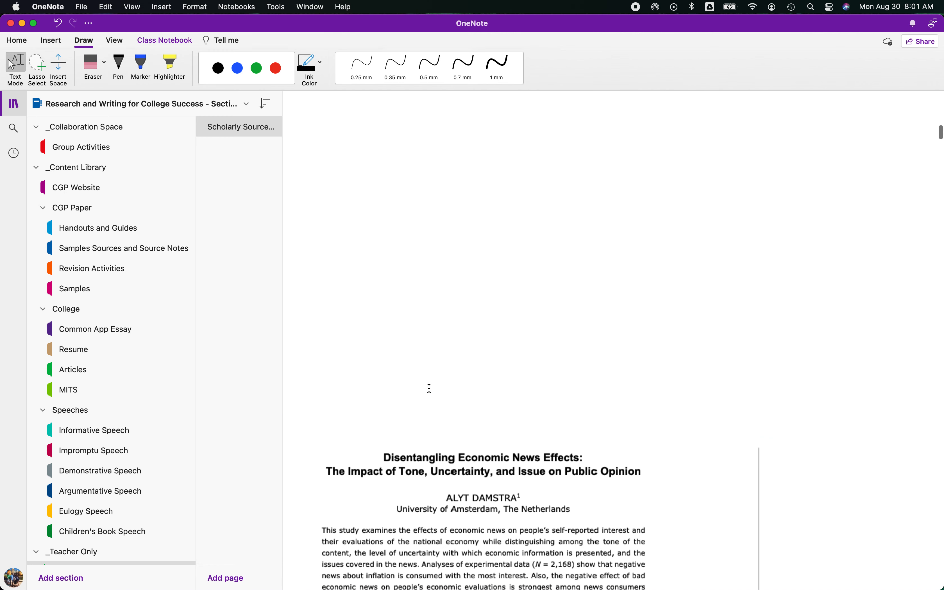
pyautogui.scroll(10, 429, 389)
pyautogui.scroll(-10, 429, 388)
pyautogui.scroll(-10, 429, 388)
pyautogui.hscroll(-3, 429, 388)
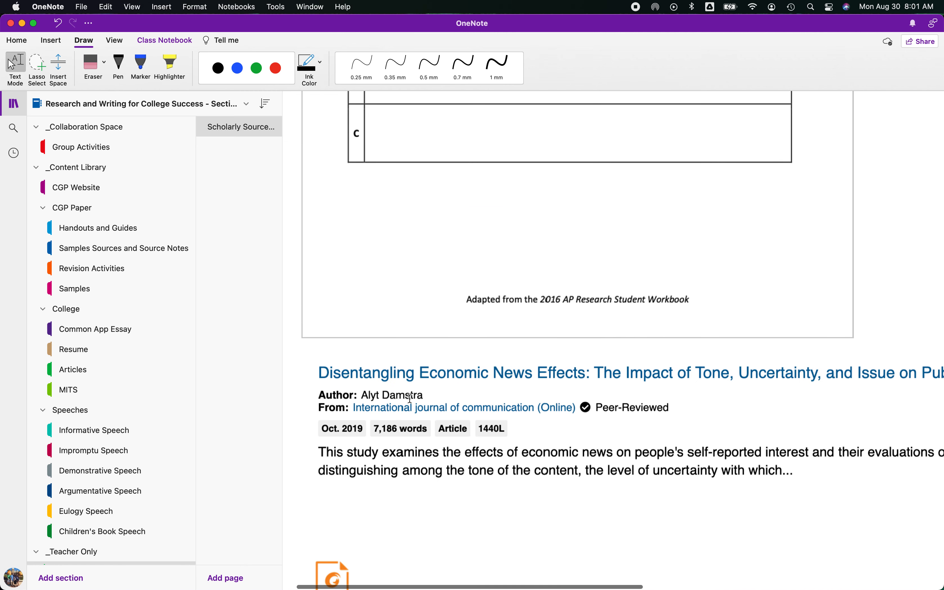
pyautogui.scroll(-15, 543, 404)
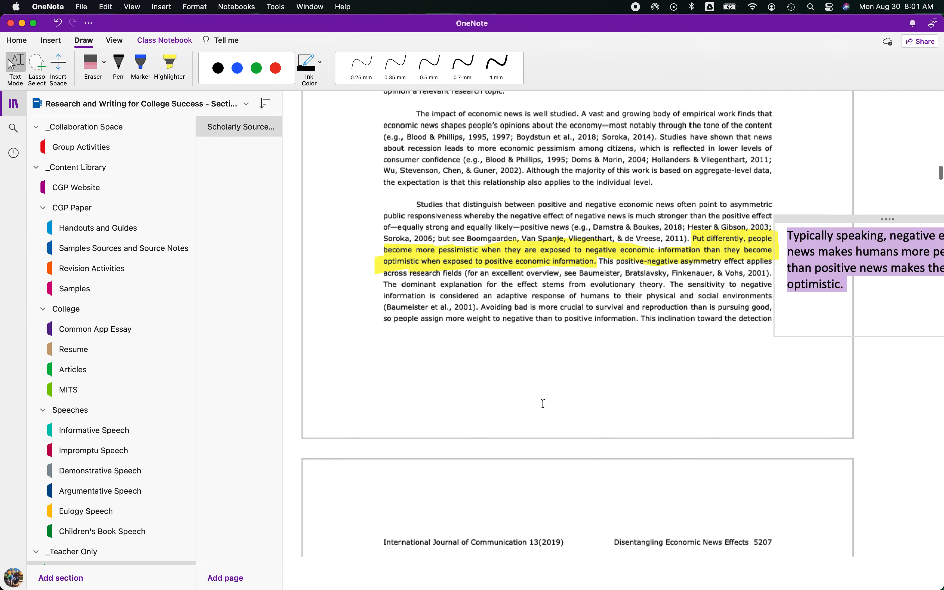
pyautogui.hscroll(5, 543, 403)
pyautogui.scroll(-5, 544, 404)
pyautogui.scroll(4, 543, 404)
# Replace "Typically" at the start of the margin note with "According" and the author's surname, followed by a comma.
pyautogui.click(615, 218)
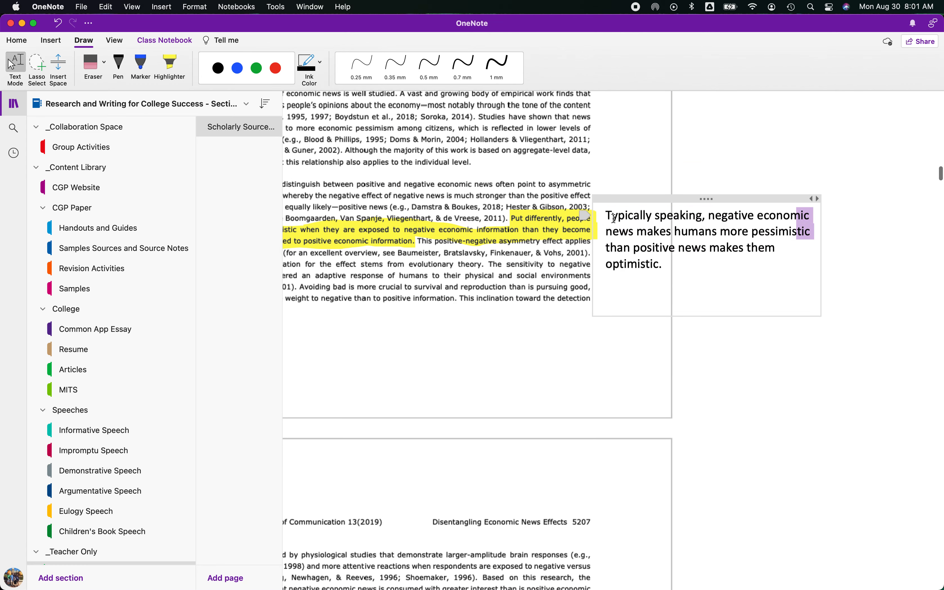
pyautogui.click(628, 234)
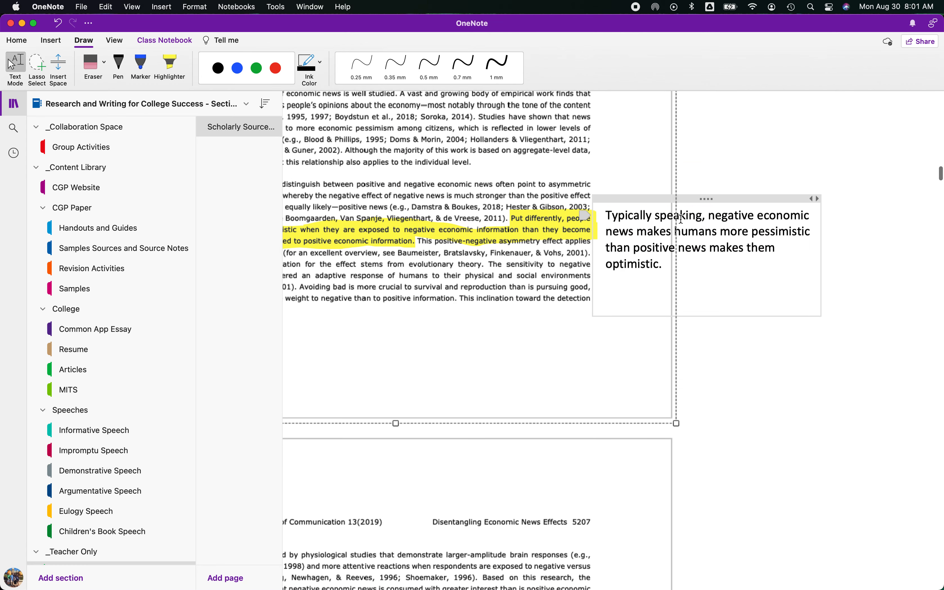
pyautogui.click(680, 218)
pyautogui.doubleClick(659, 216)
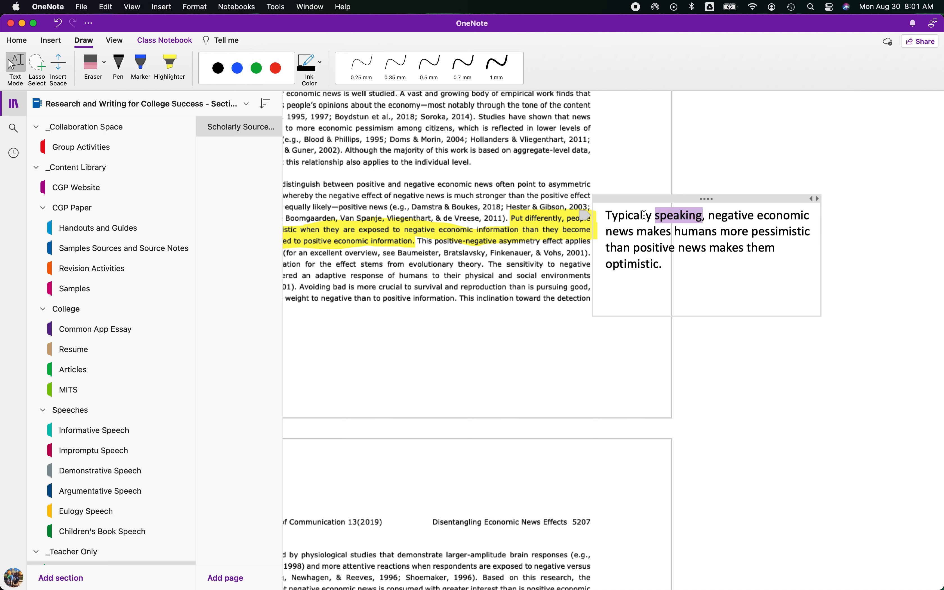
pyautogui.doubleClick(645, 216)
pyautogui.write('According D')
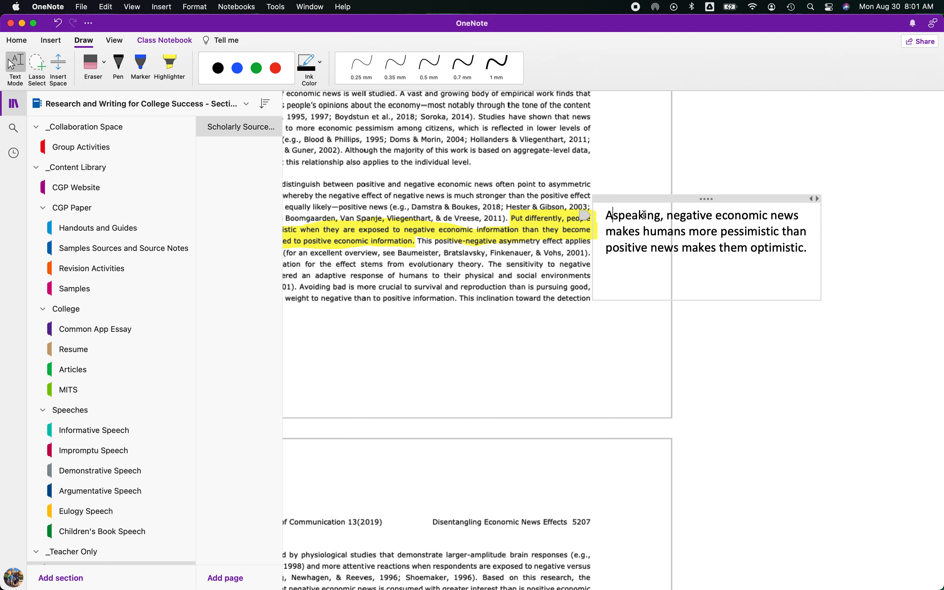
pyautogui.write('am')
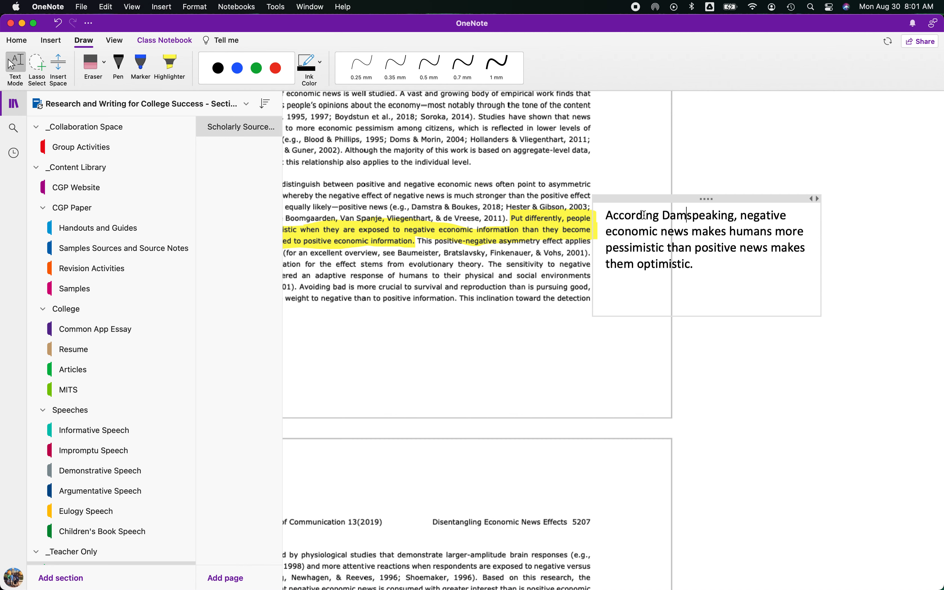
pyautogui.write('stra,')
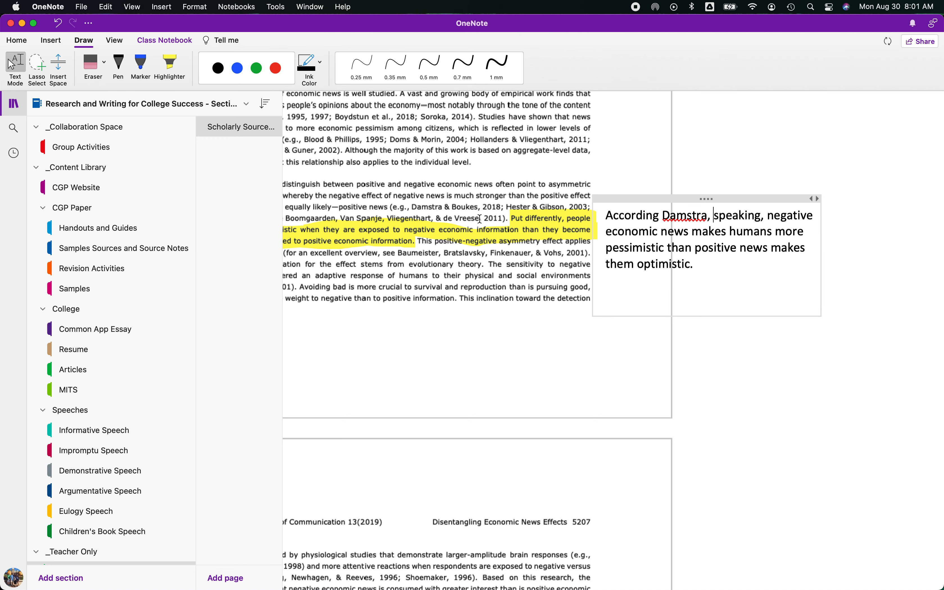
# Go back to the article screenshot below the PAARC sheet to check the author and source details.
pyautogui.scroll(10, 577, 265)
pyautogui.scroll(15, 577, 265)
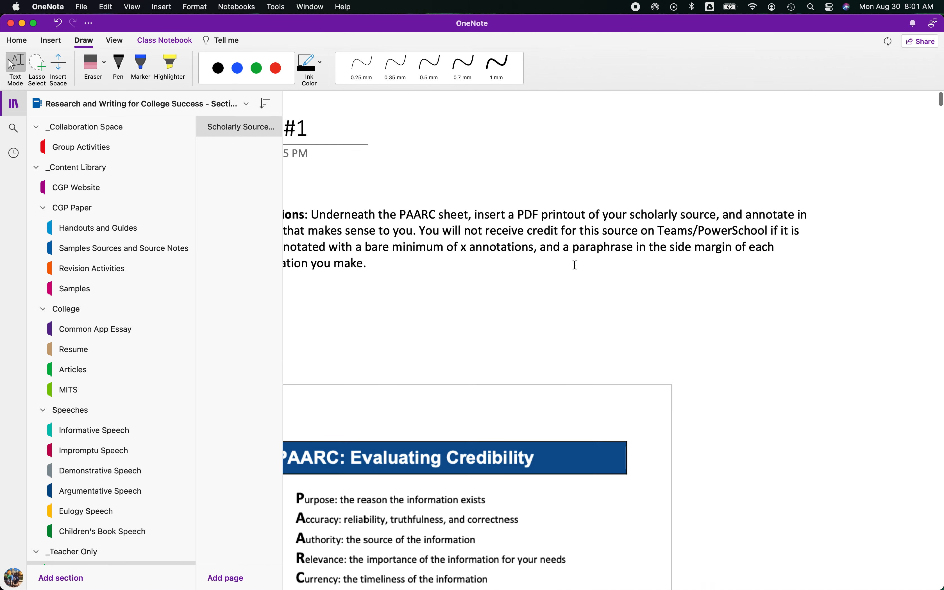
pyautogui.hscroll(-5, 576, 265)
pyautogui.scroll(-15, 576, 265)
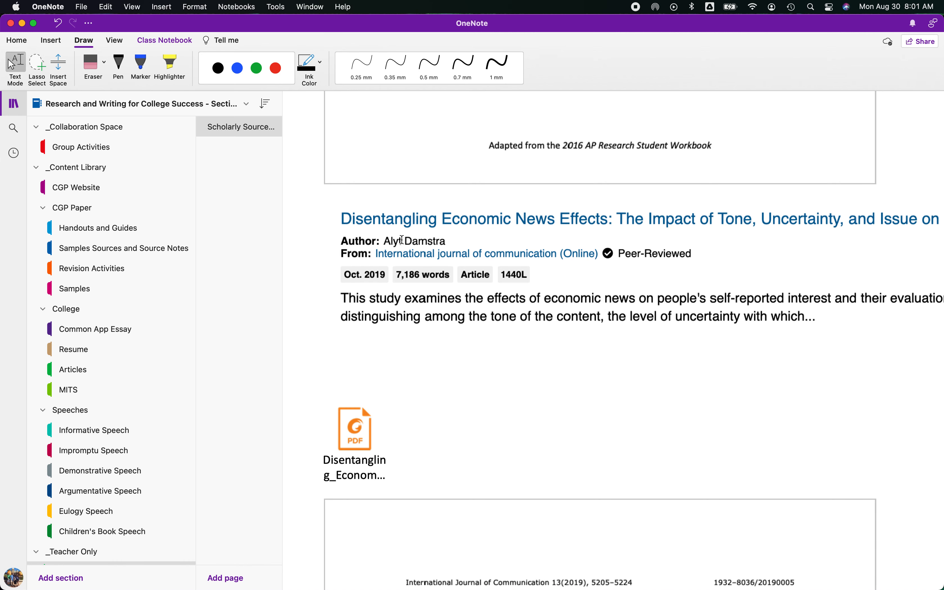
pyautogui.scroll(-1, 578, 241)
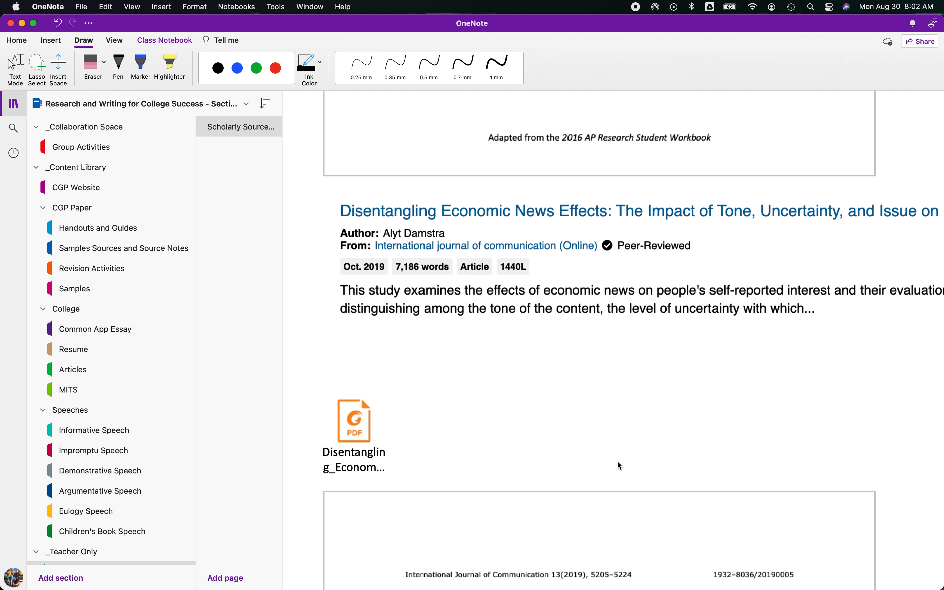
# Return to the margin note on page 5206 and add the author's first name before the surname.
pyautogui.scroll(-15, 621, 465)
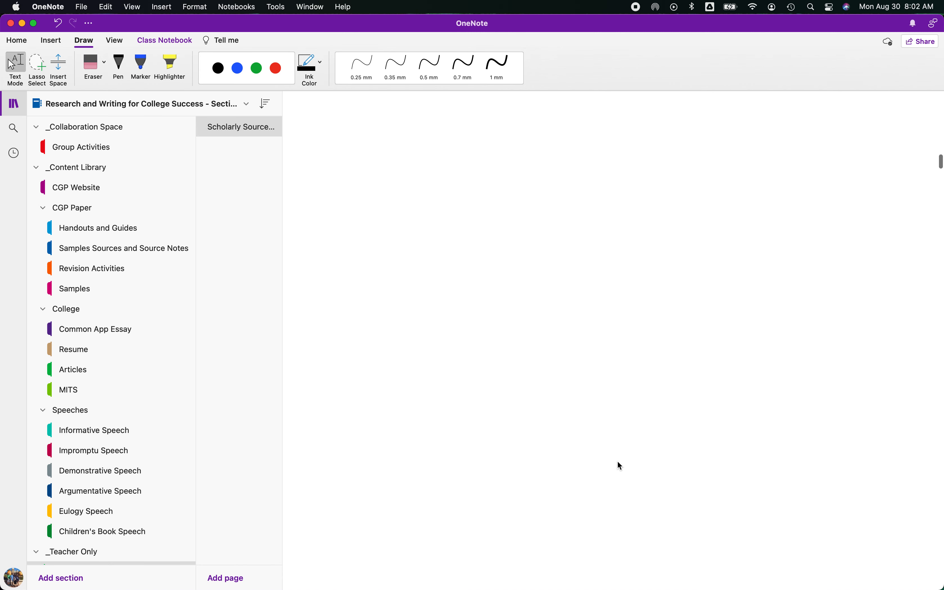
pyautogui.scroll(-5, 620, 465)
pyautogui.hscroll(5, 620, 465)
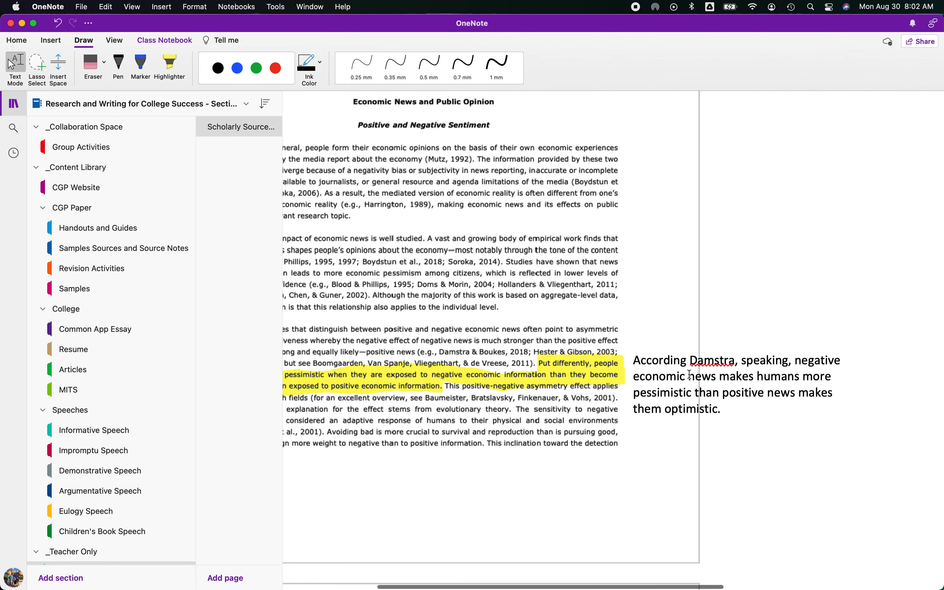
pyautogui.click(686, 363)
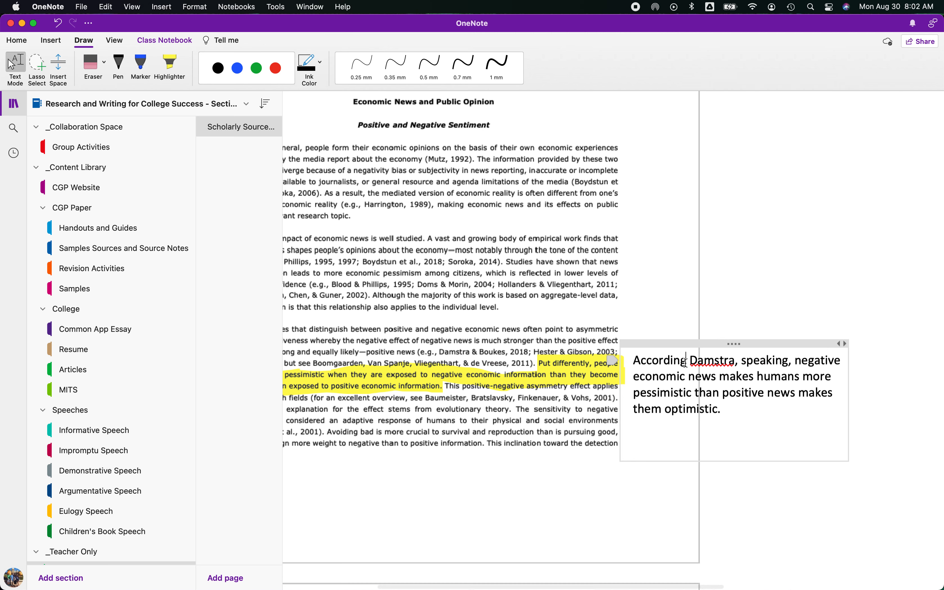
pyautogui.write('Alyt')
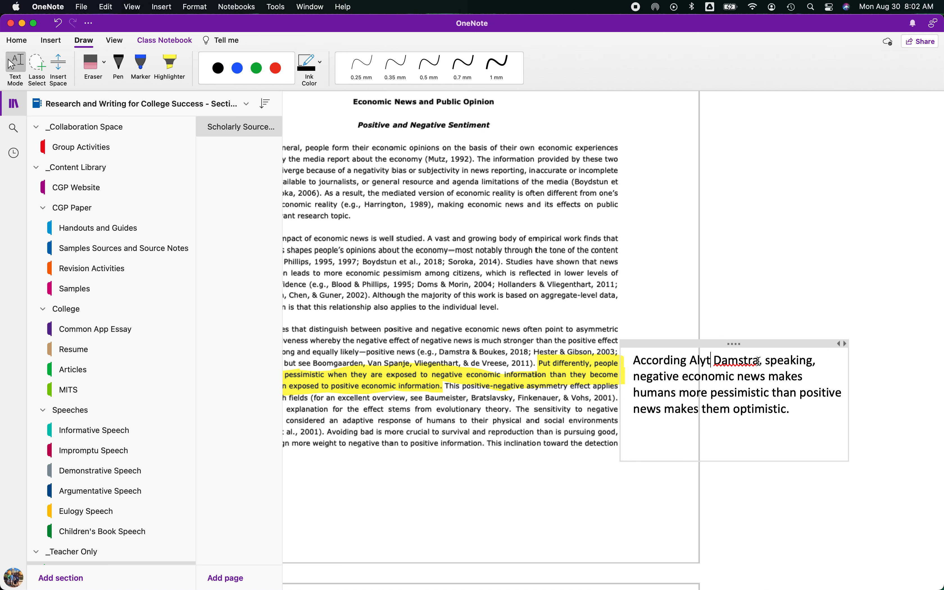
# After the author's name, insert "who writes for the International Journal of Communication, typically", italicizing from "the" through the journal title.
pyautogui.click(763, 361)
pyautogui.write('who ')
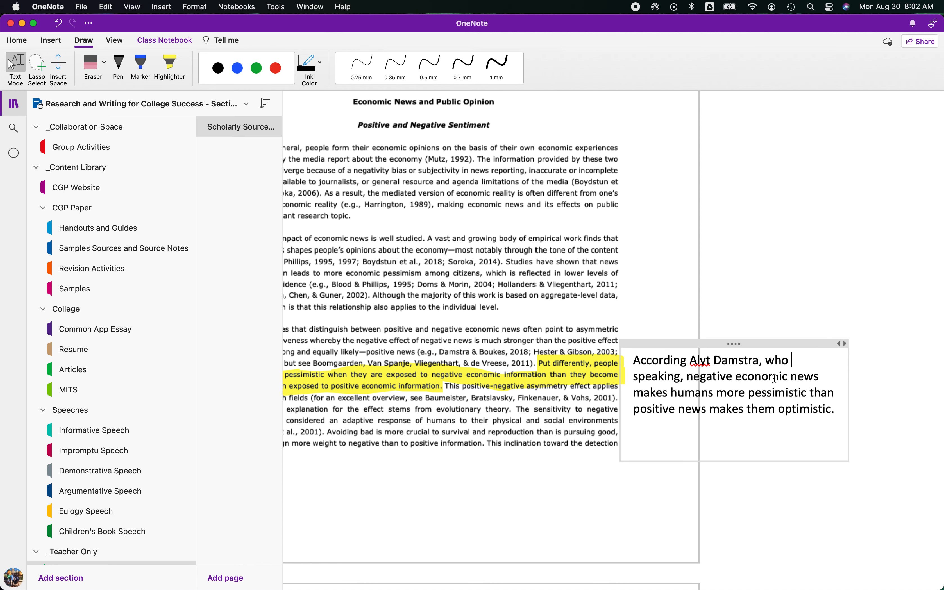
pyautogui.write('writes for')
pyautogui.press('super+i')
pyautogui.write('the ')
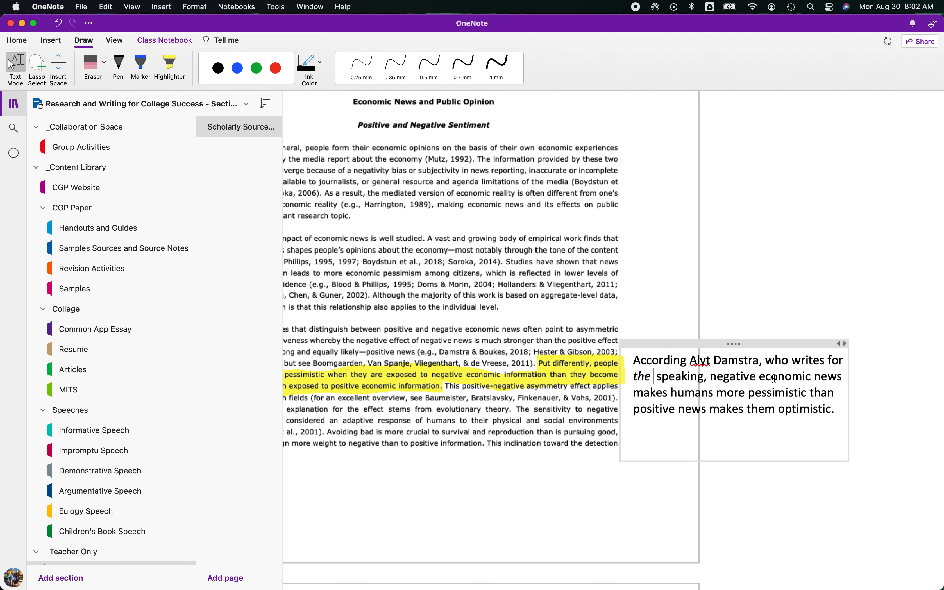
pyautogui.write('International J')
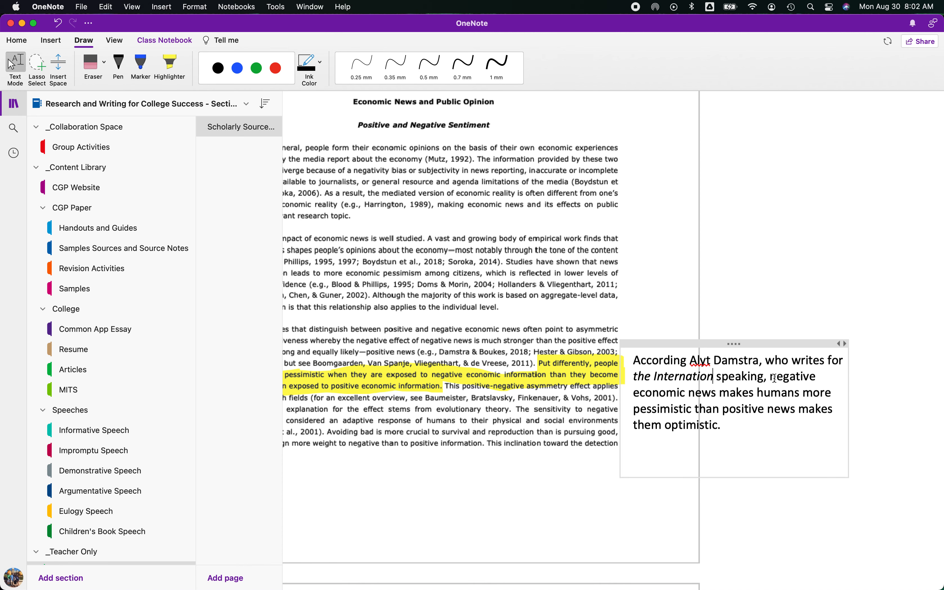
pyautogui.write('ournal of Communication')
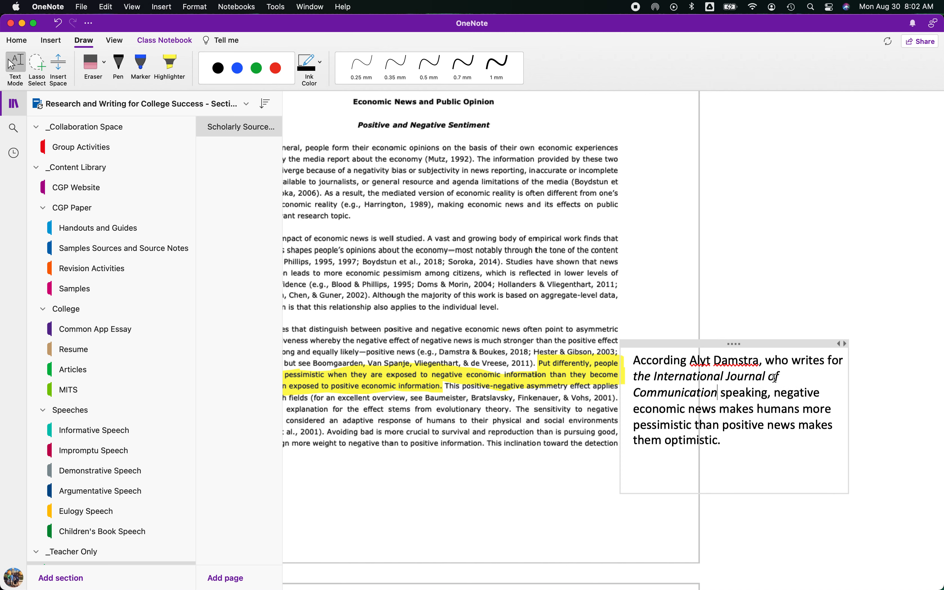
pyautogui.write(',')
pyautogui.press('Right')
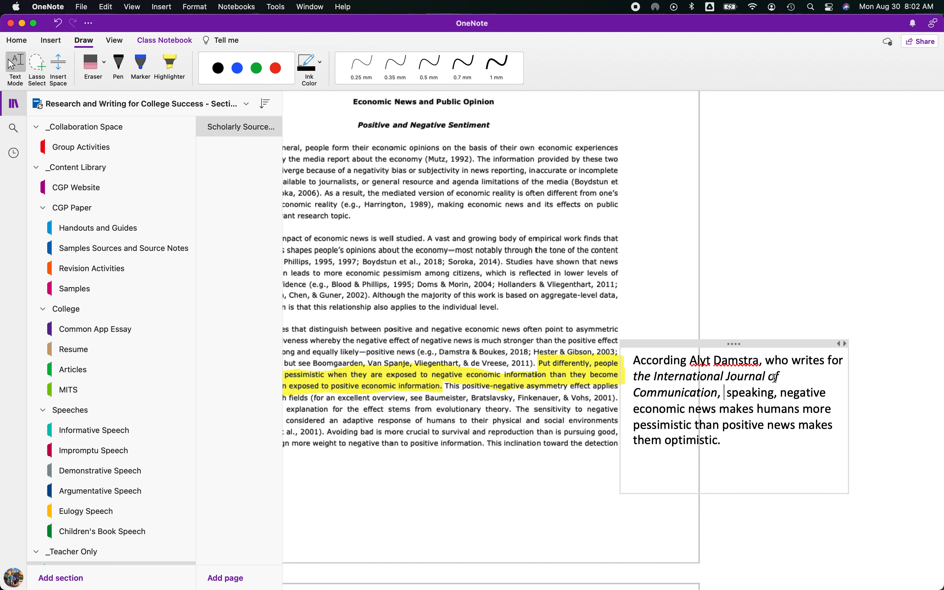
pyautogui.write('typically')
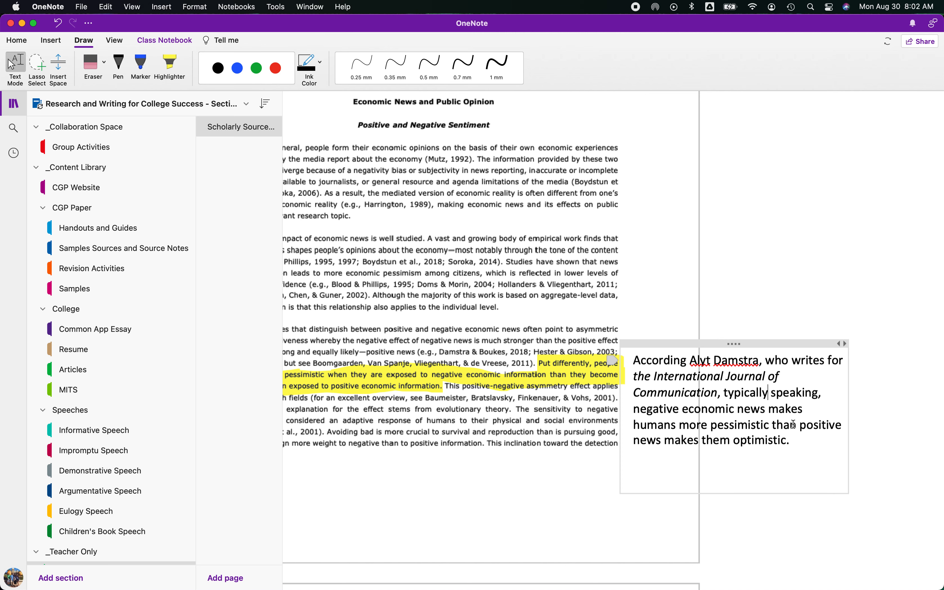
# Delete "the" before the journal title and the phrase "typically speaking," from the margin note.
pyautogui.doubleClick(644, 377)
pyautogui.press('BackSpace')
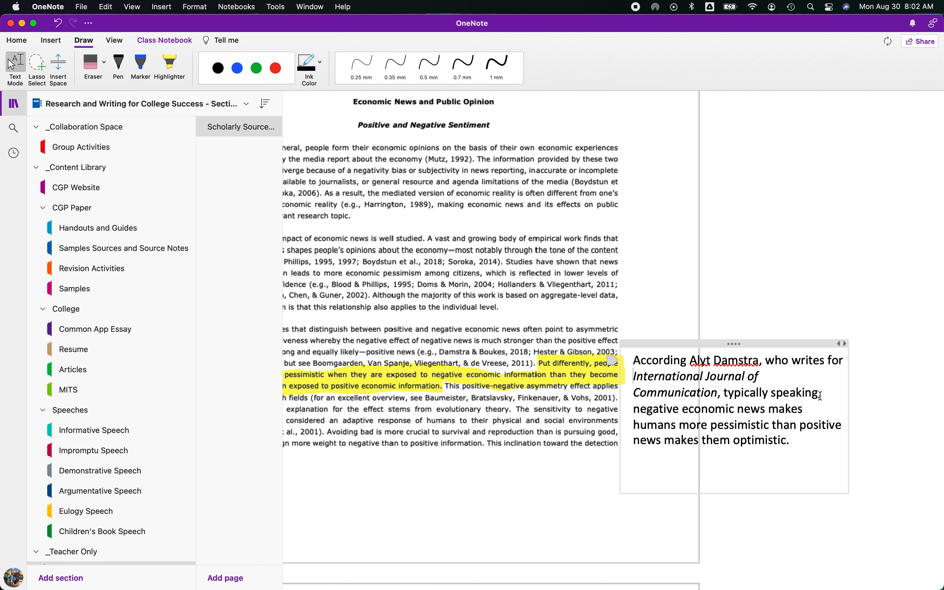
pyautogui.moveTo(823, 394); pyautogui.dragTo(730, 394)
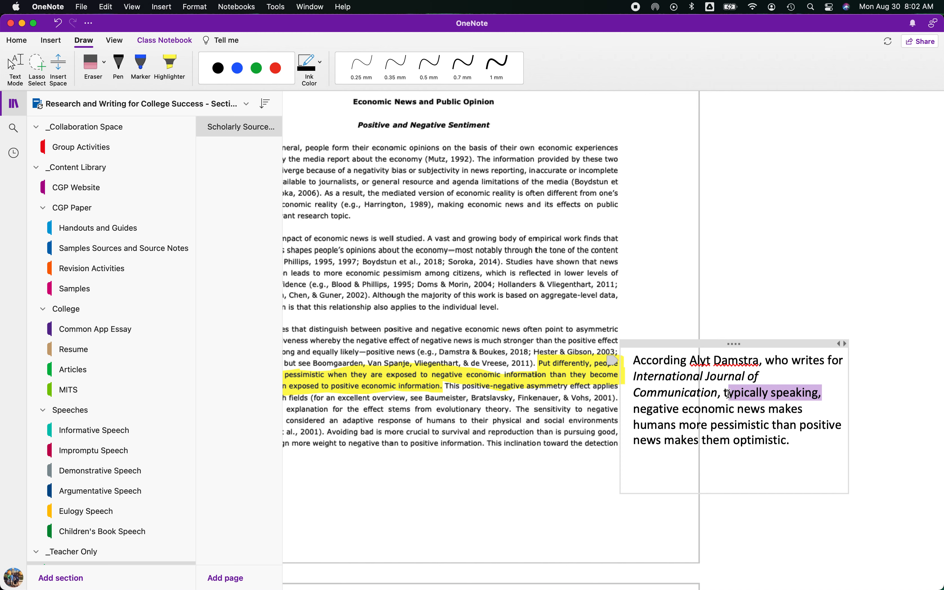
pyautogui.press('BackSpace')
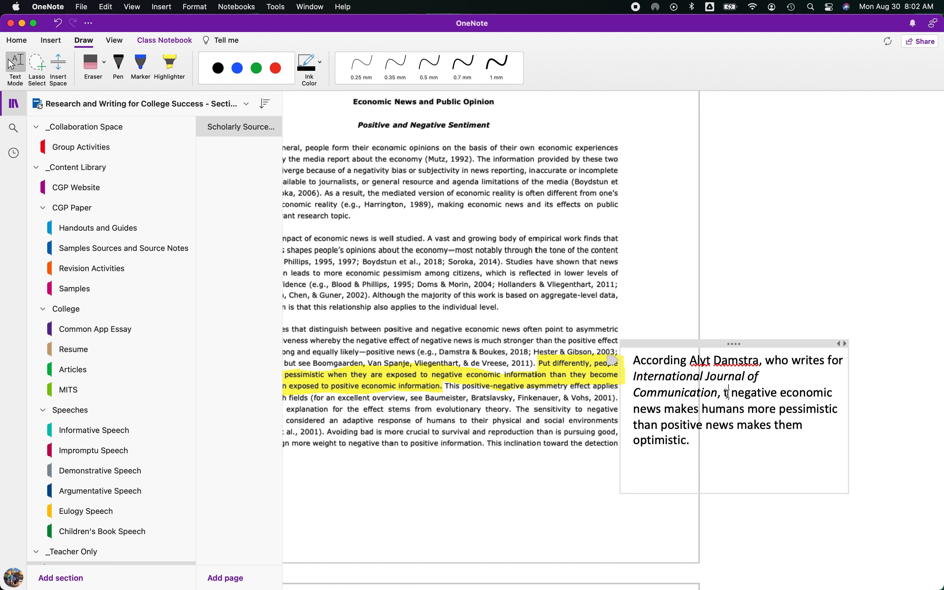
pyautogui.press('BackSpace')
pyautogui.press('BackSpace')
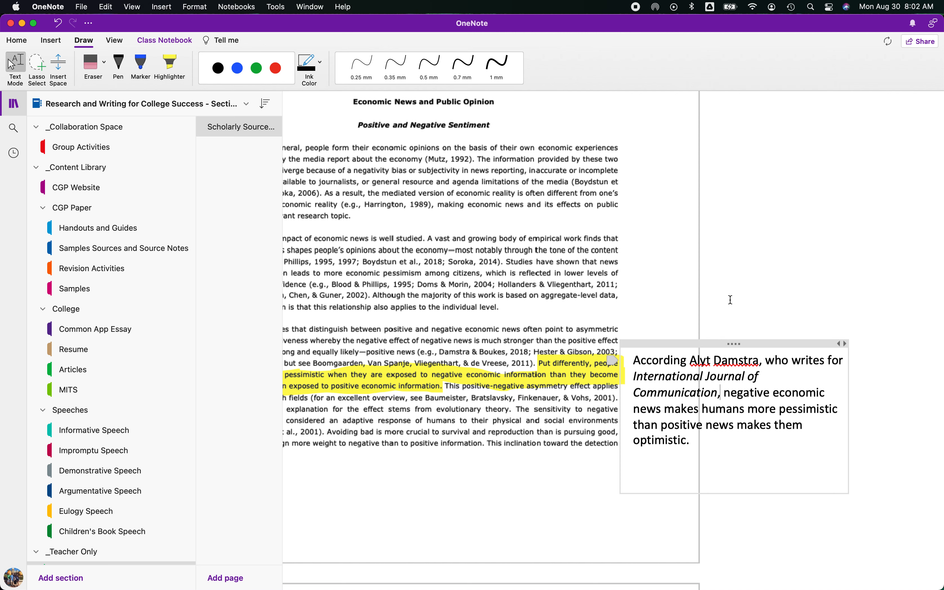
# Move the margin note outward so it sits completely outside the printout's page border.
pyautogui.click(806, 234)
pyautogui.click(777, 346)
pyautogui.moveTo(777, 346); pyautogui.dragTo(853, 312)
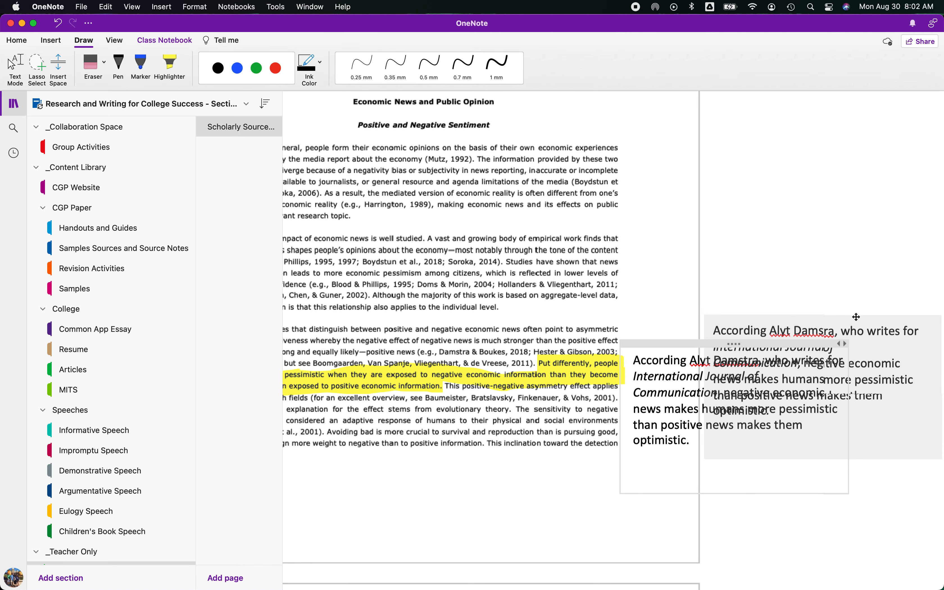
pyautogui.click(894, 483)
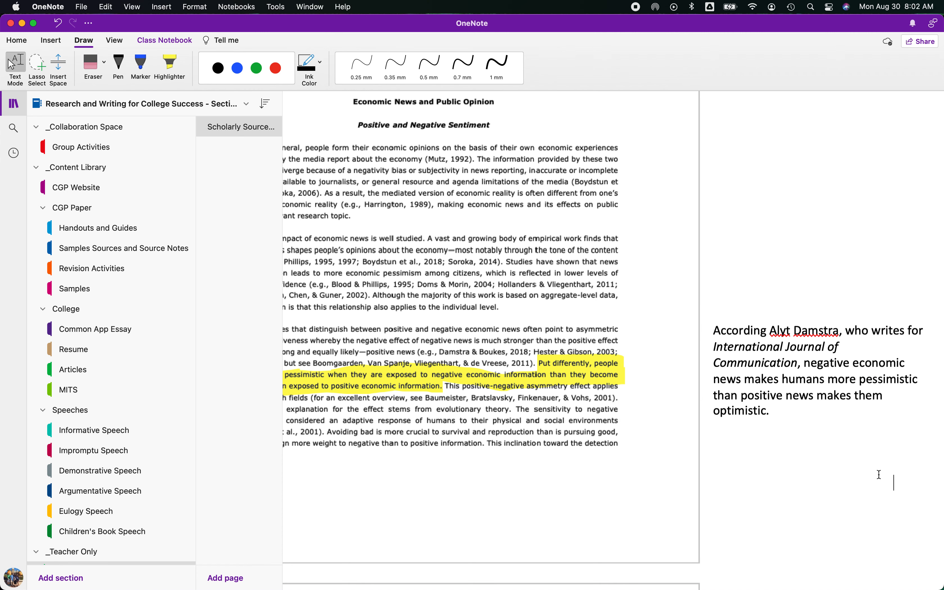
# Draw a black 0.5 mm pen line connecting the highlighted passage to the margin note.
pyautogui.click(119, 70)
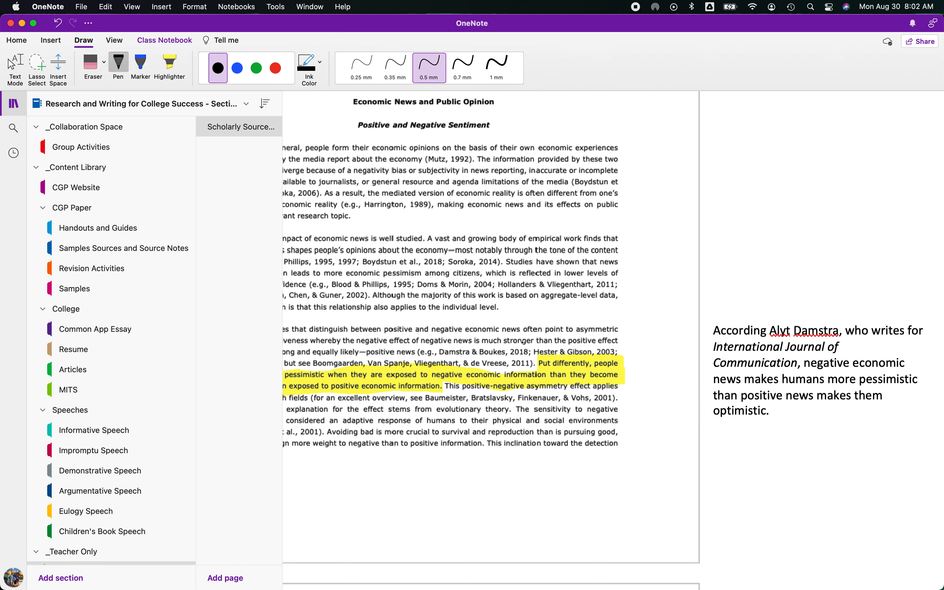
pyautogui.moveTo(623, 370); pyautogui.dragTo(703, 370)
pyautogui.scroll(-2, 774, 464)
pyautogui.hscroll(2, 774, 464)
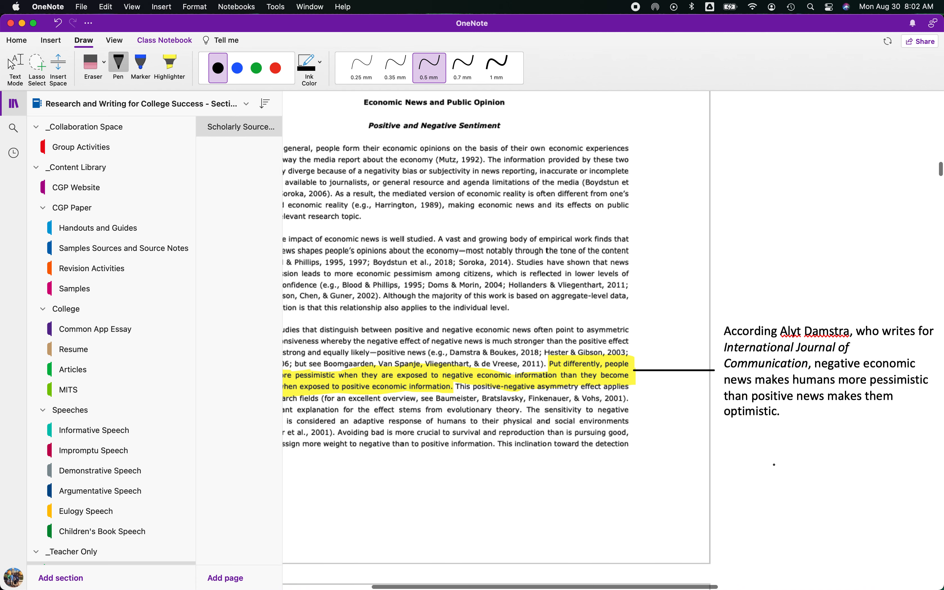
pyautogui.hscroll(-2, 774, 465)
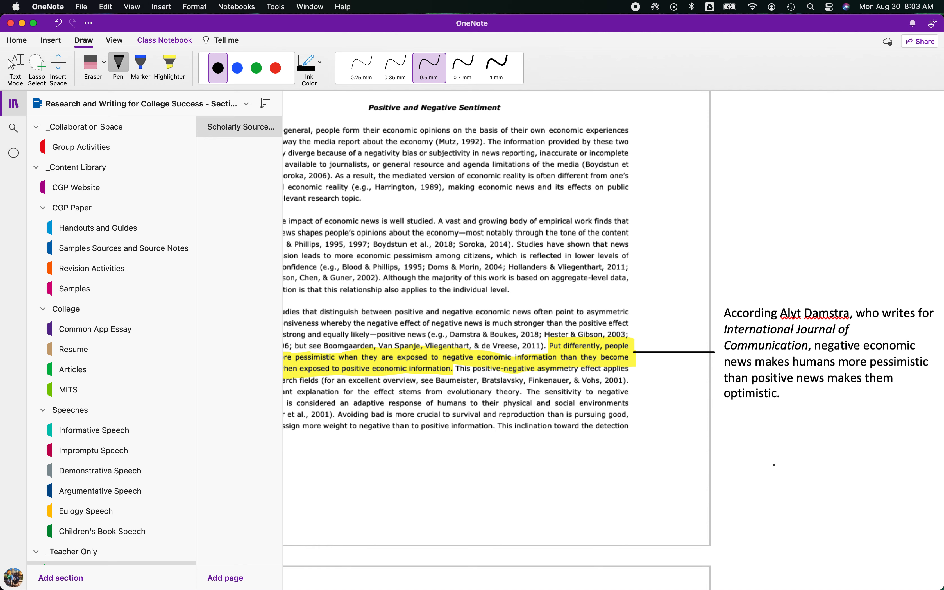
pyautogui.hscroll(2, 773, 464)
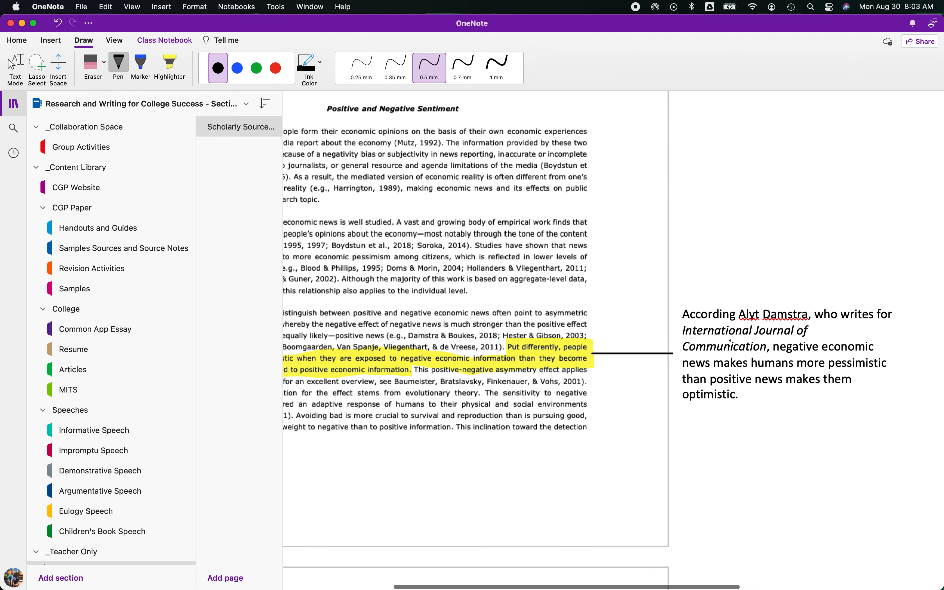
# Look through printout page 5207 and the start of page 5208, and return to the pages before them.
pyautogui.hscroll(-2, 719, 346)
pyautogui.scroll(-15, 721, 349)
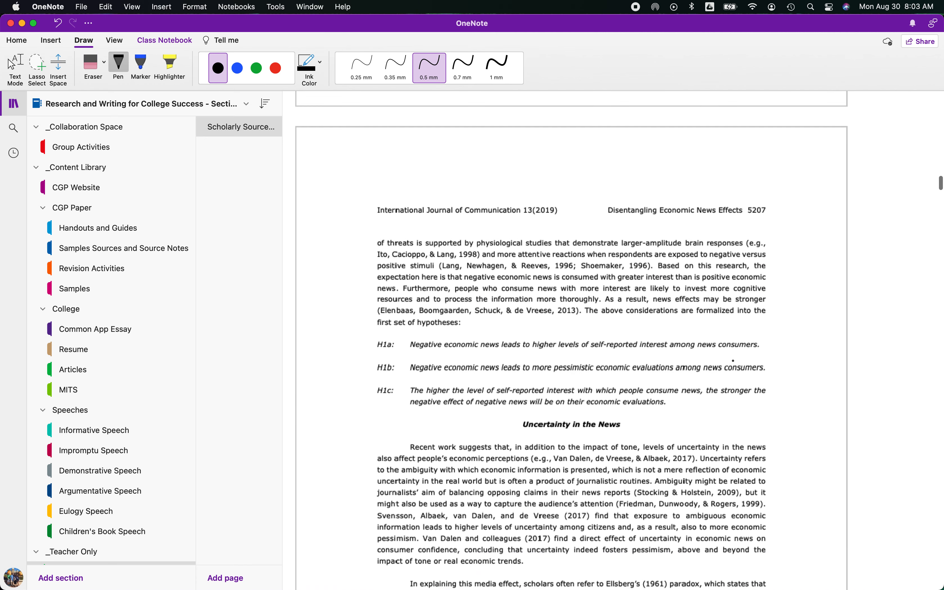
pyautogui.scroll(-10, 733, 361)
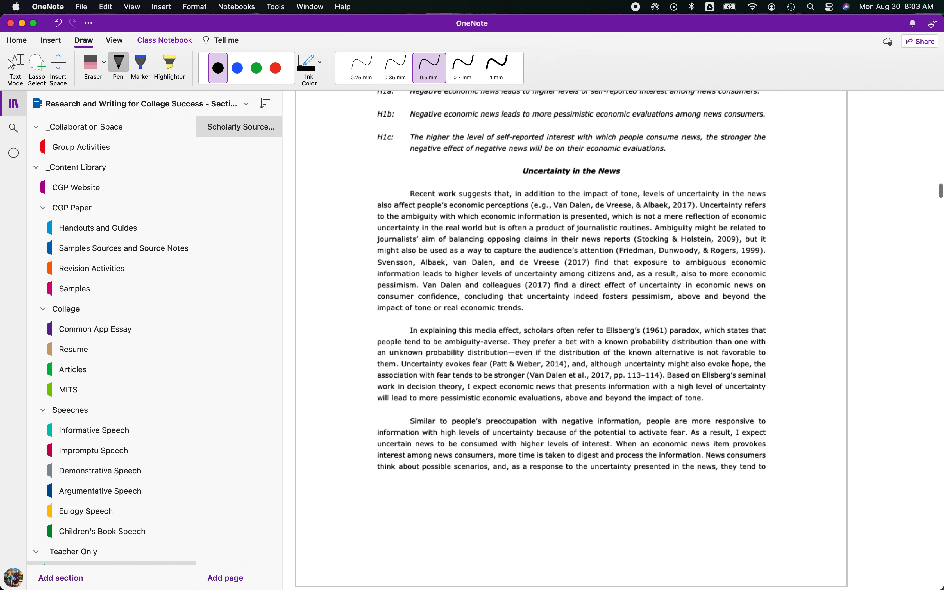
pyautogui.scroll(-4, 559, 225)
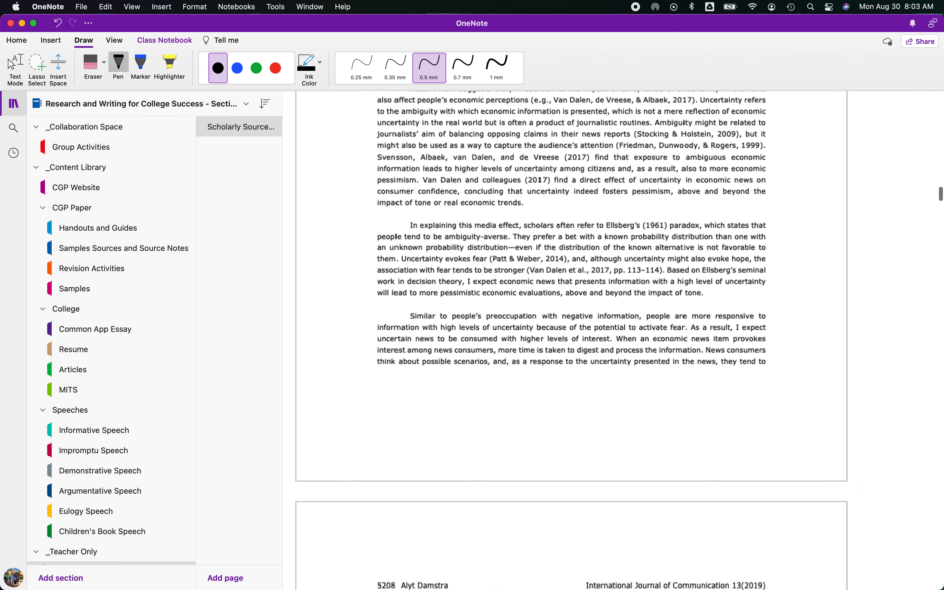
pyautogui.scroll(15, 558, 225)
pyautogui.scroll(-20, 559, 225)
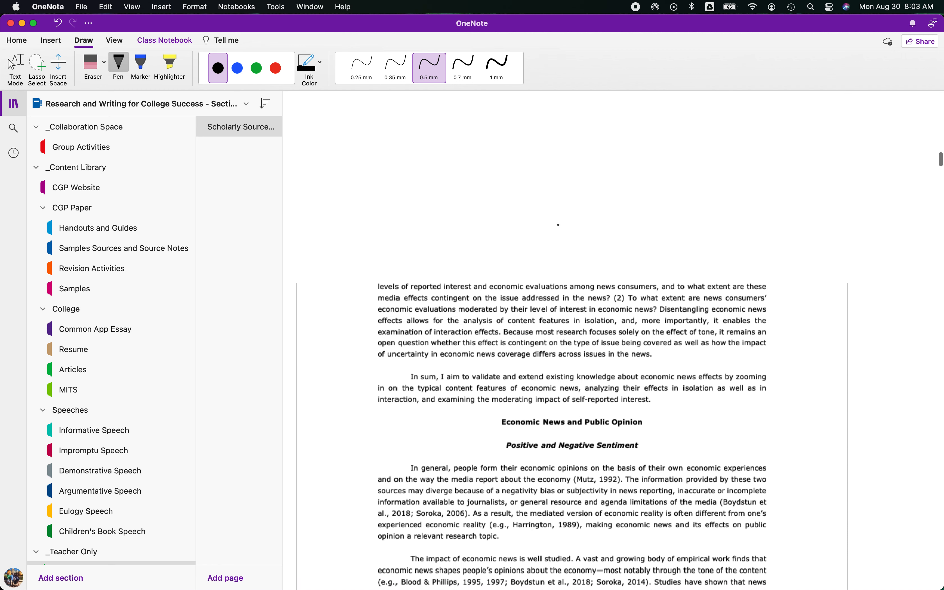
pyautogui.hscroll(8, 558, 225)
pyautogui.scroll(5, 559, 225)
pyautogui.hscroll(2, 559, 225)
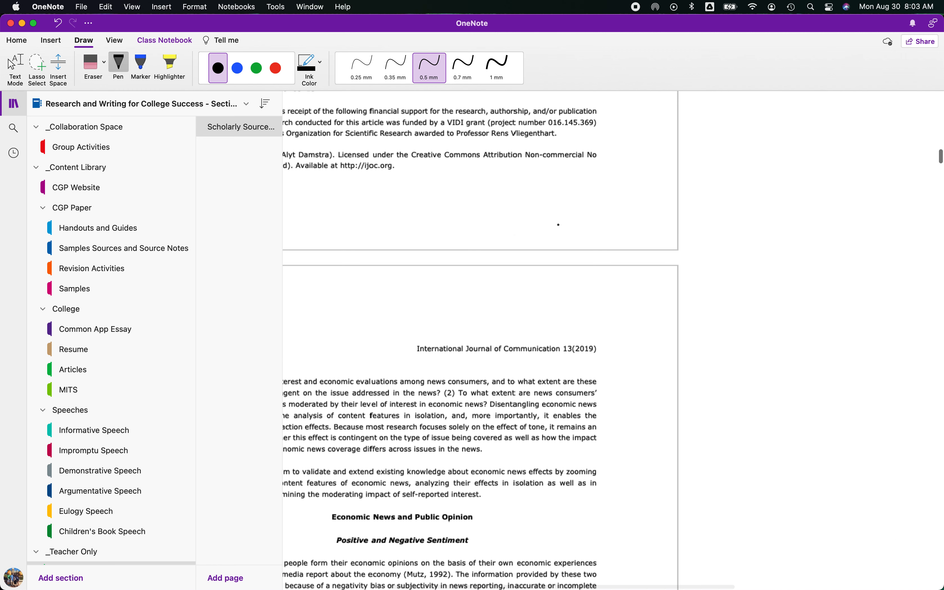
# Review the assignment page from the directions and PAARC sheet through the article screenshot and first printout pages.
pyautogui.scroll(20, 558, 225)
pyautogui.scroll(-20, 558, 225)
pyautogui.scroll(20, 556, 216)
pyautogui.hscroll(-5, 557, 216)
pyautogui.scroll(20, 557, 215)
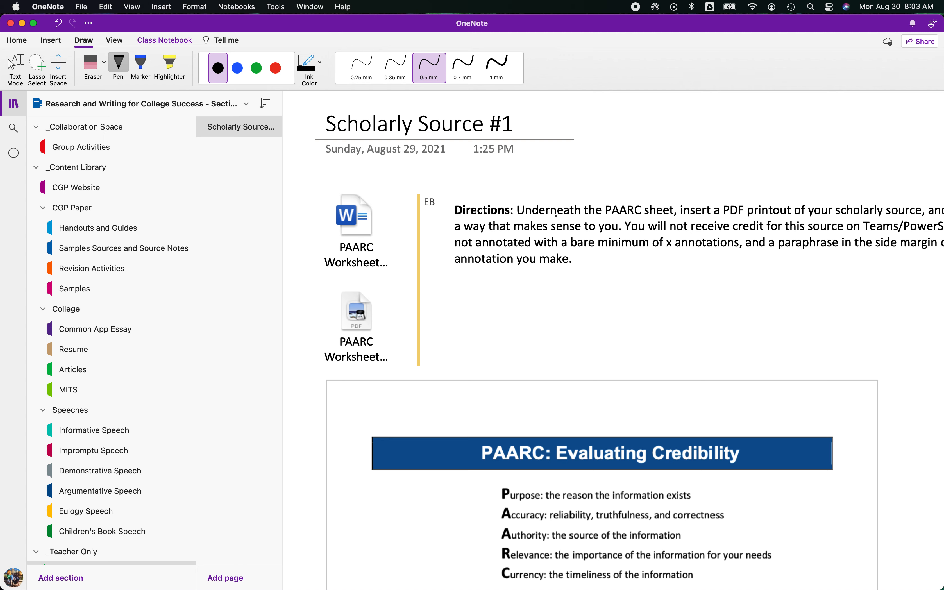
pyautogui.scroll(-20, 556, 216)
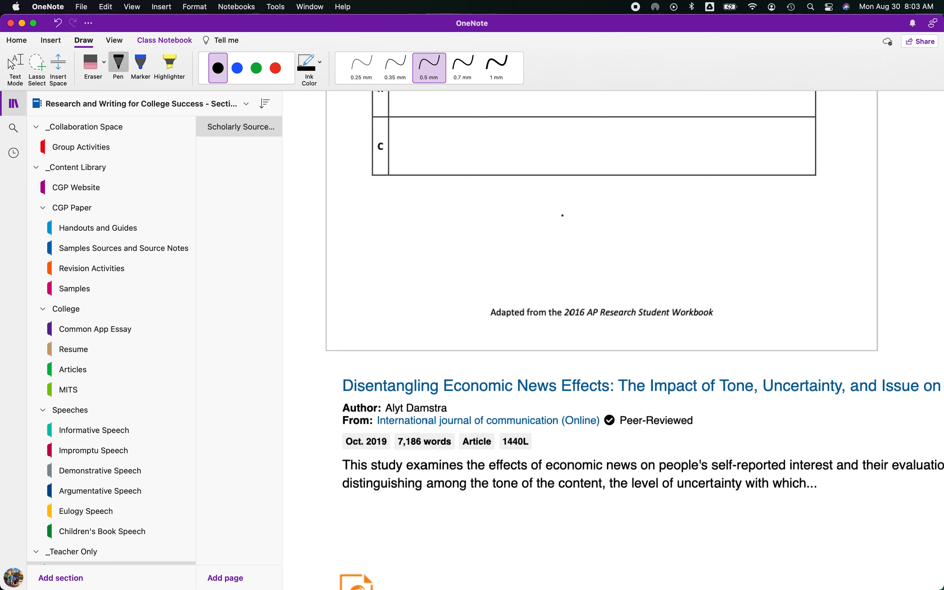
pyautogui.scroll(-10, 564, 199)
pyautogui.hscroll(9, 563, 215)
pyautogui.scroll(-15, 563, 215)
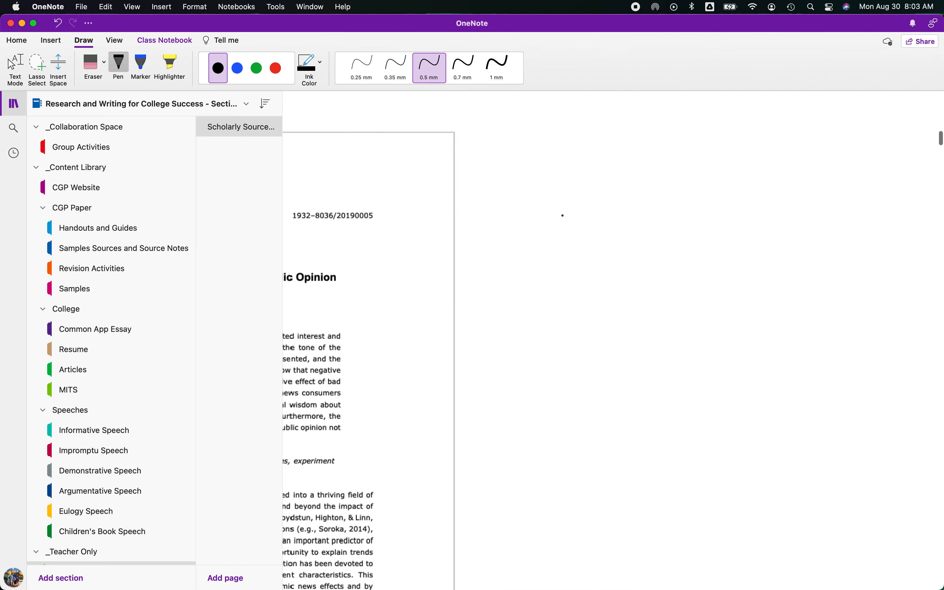
pyautogui.hscroll(-5, 563, 216)
pyautogui.scroll(-5, 562, 215)
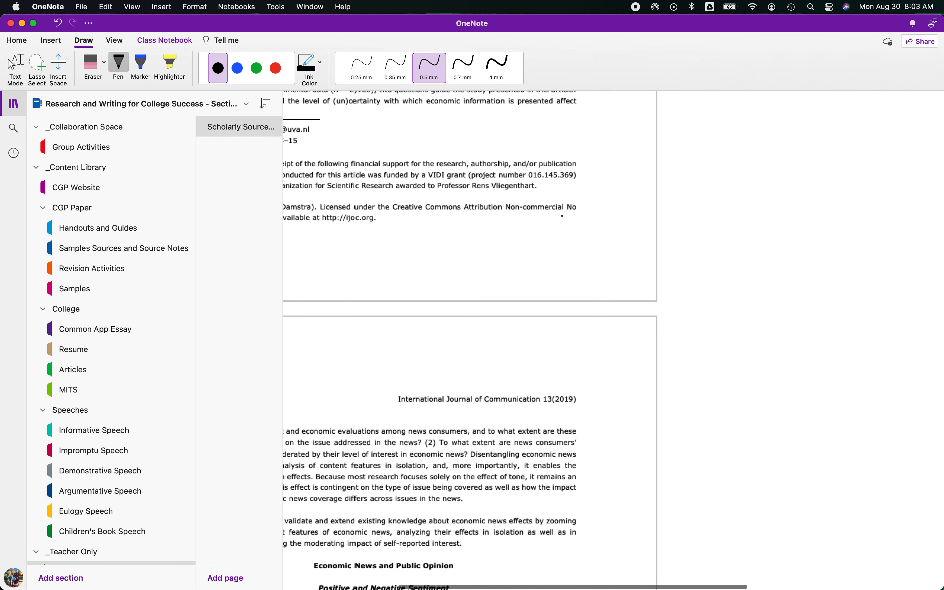
pyautogui.hscroll(-4, 562, 216)
pyautogui.scroll(10, 562, 215)
pyautogui.scroll(15, 562, 215)
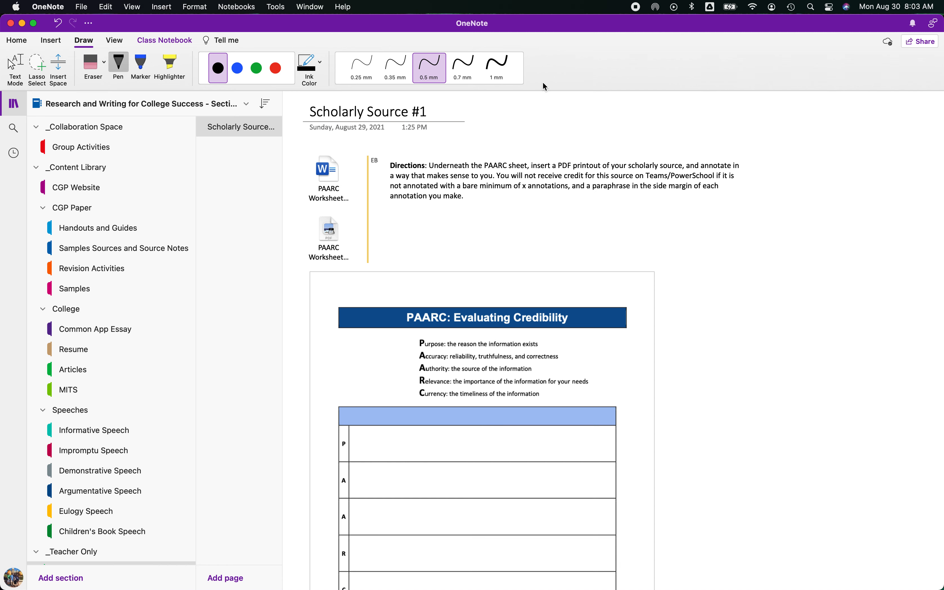
pyautogui.scroll(-5, 545, 213)
pyautogui.scroll(-15, 545, 213)
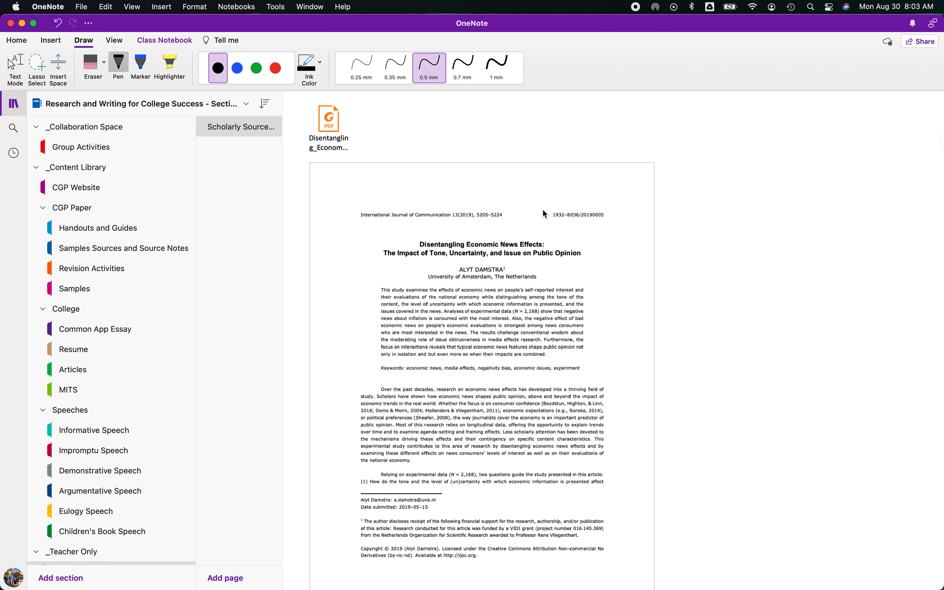
pyautogui.scroll(15, 545, 214)
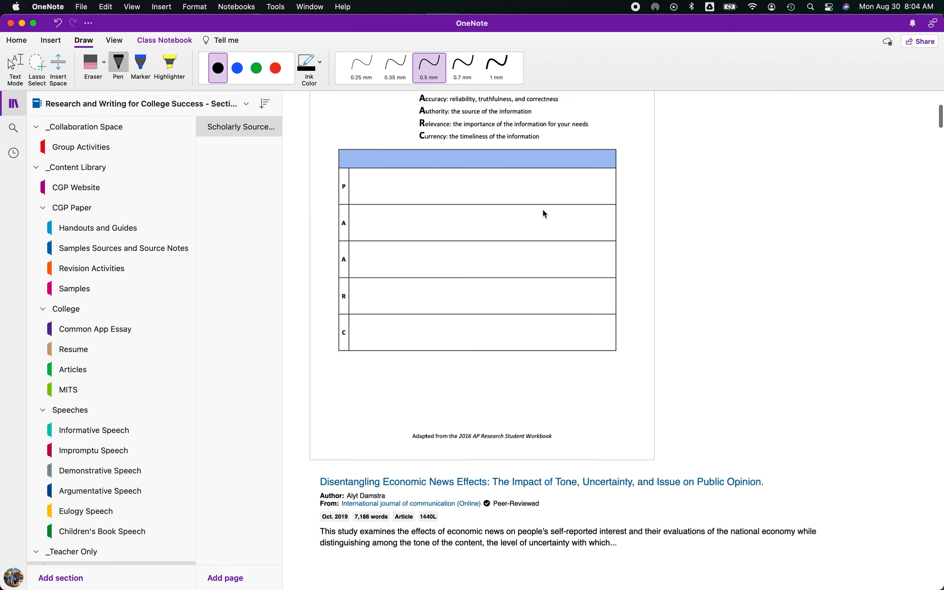